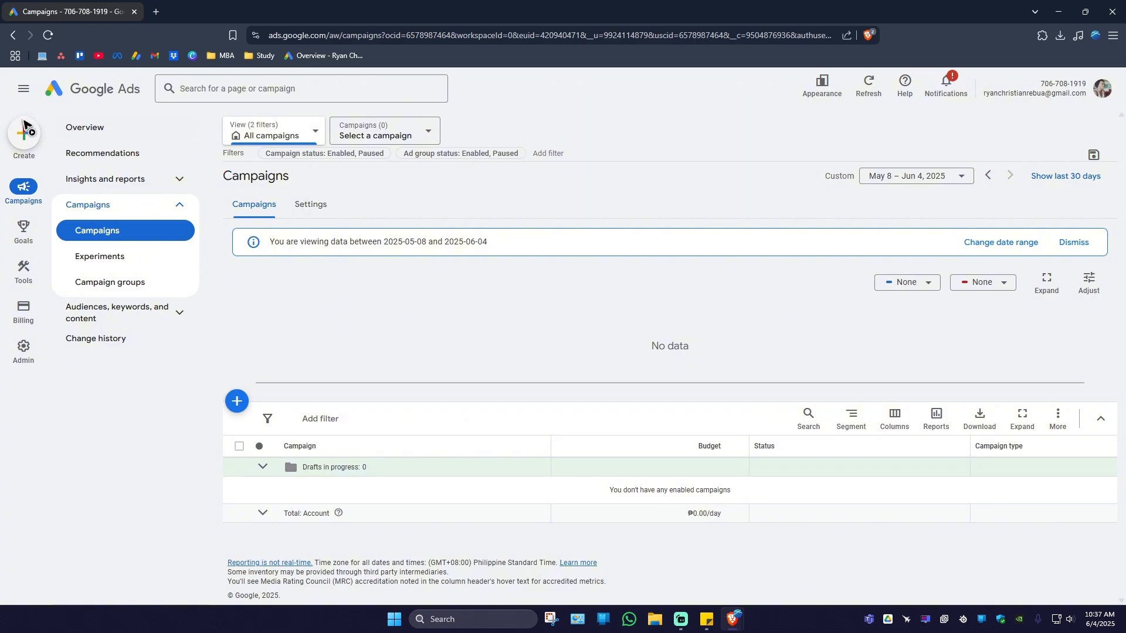
Step: Start a new campaign, choose "Something else" as the destination without a business name, and continue to the objectives
{"action": "left_click", "coordinate": [24, 134]}
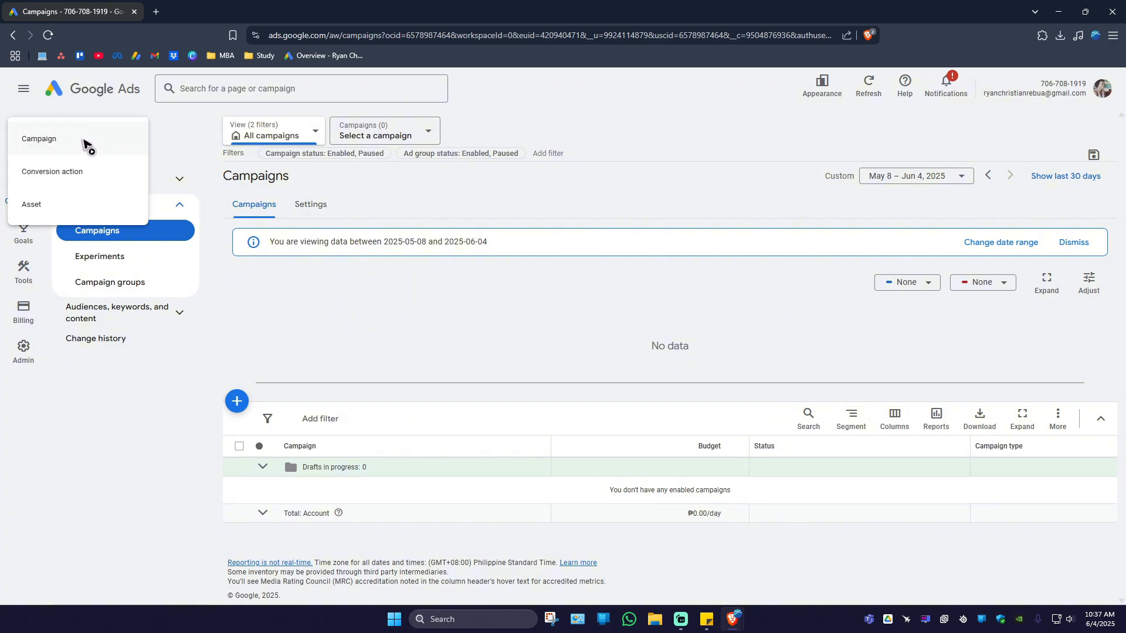
{"action": "left_click", "coordinate": [83, 141]}
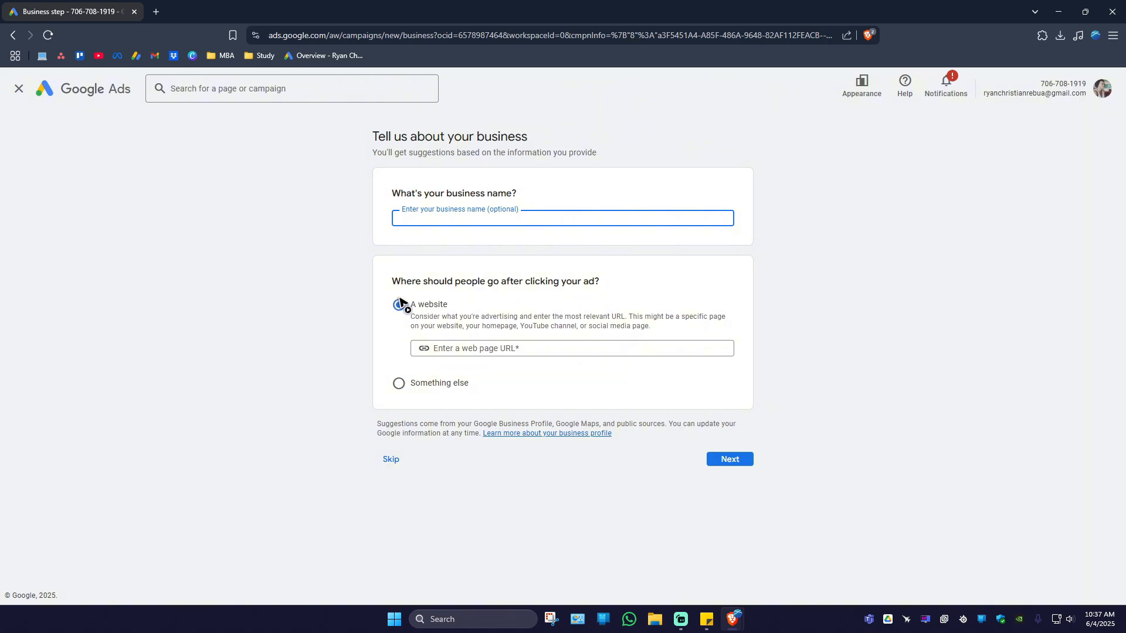
{"action": "left_click", "coordinate": [449, 349]}
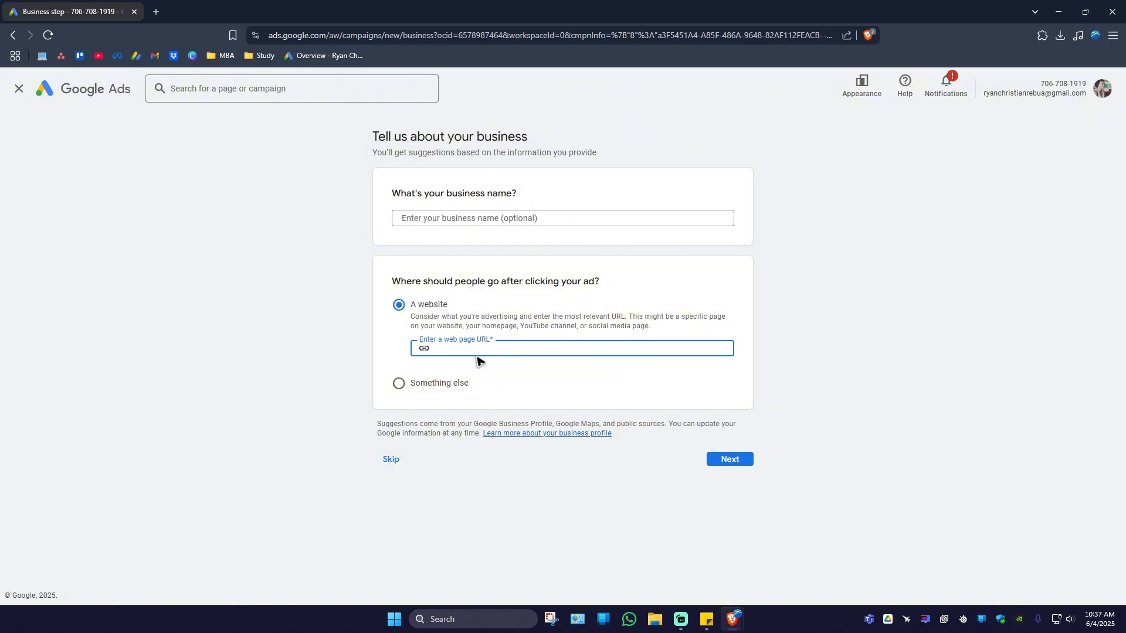
{"action": "left_click", "coordinate": [405, 388]}
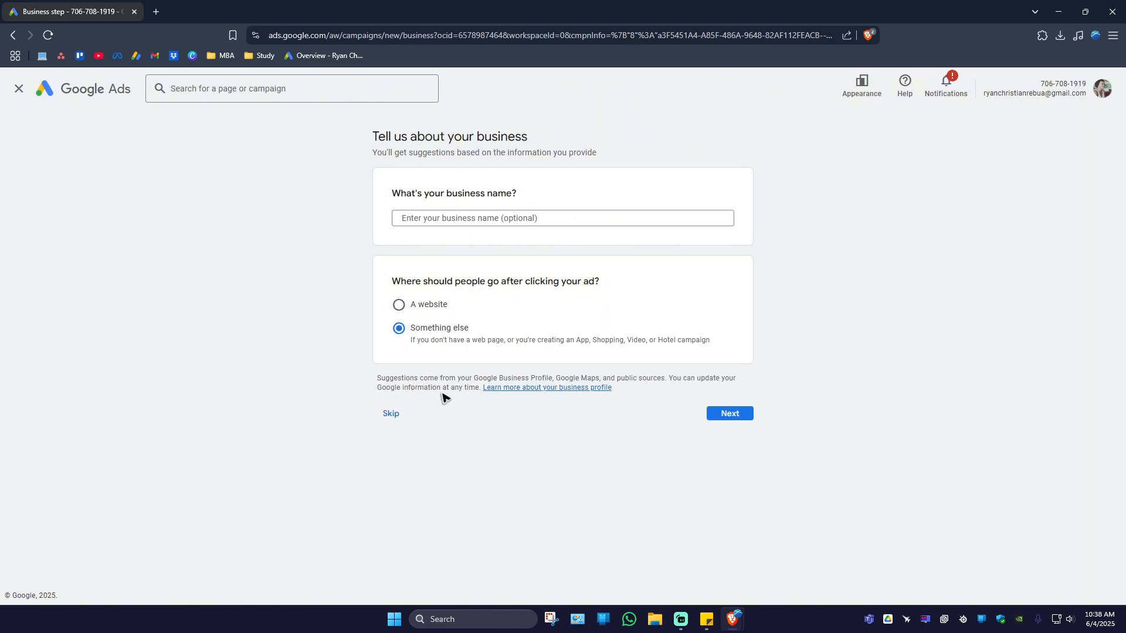
{"action": "left_click", "coordinate": [740, 418]}
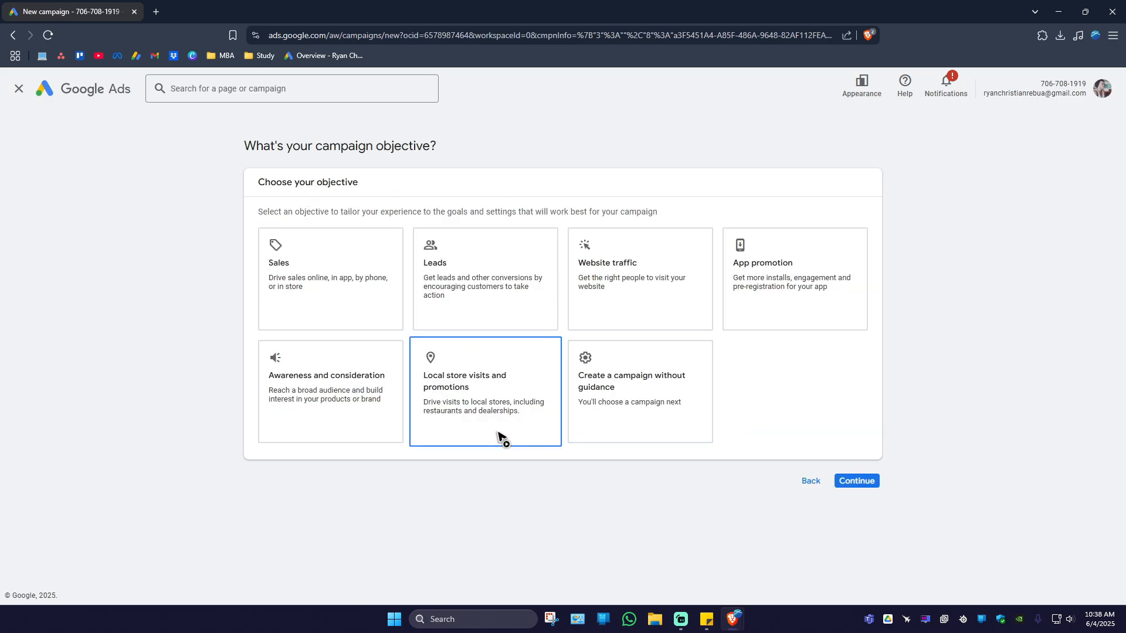
Step: Choose Leads as the campaign objective and Performance Max as the campaign type
{"action": "left_click", "coordinate": [498, 286]}
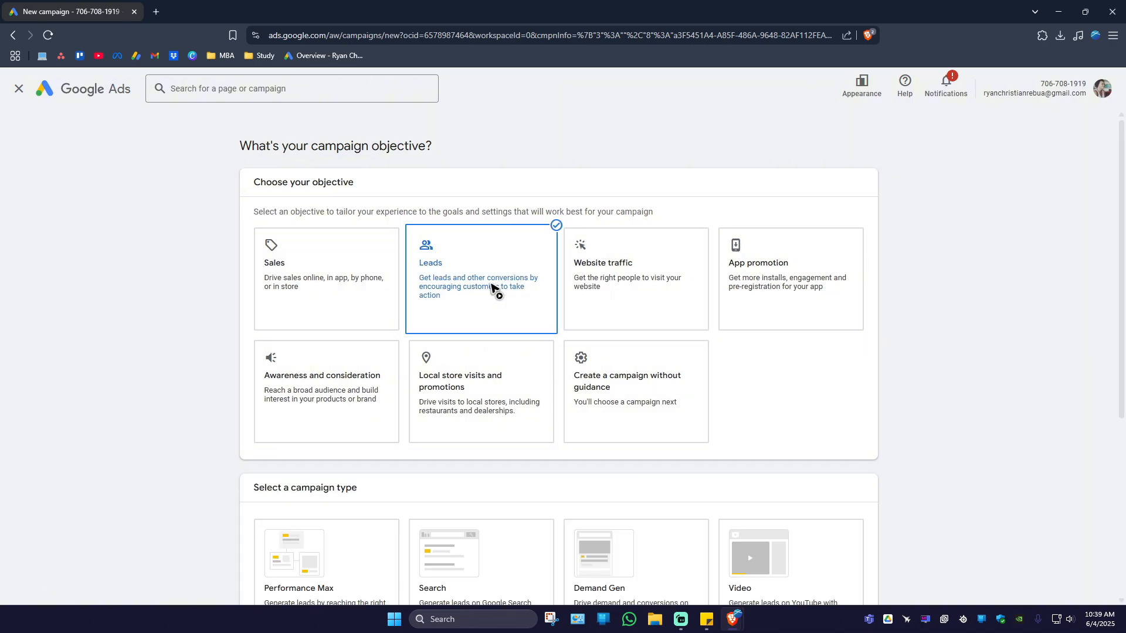
{"action": "scroll", "coordinate": [492, 440], "scroll_direction": "down", "scroll_amount": 2}
{"action": "scroll", "coordinate": [493, 441], "scroll_direction": "down", "scroll_amount": 3}
{"action": "scroll", "coordinate": [479, 489], "scroll_direction": "up", "scroll_amount": 1}
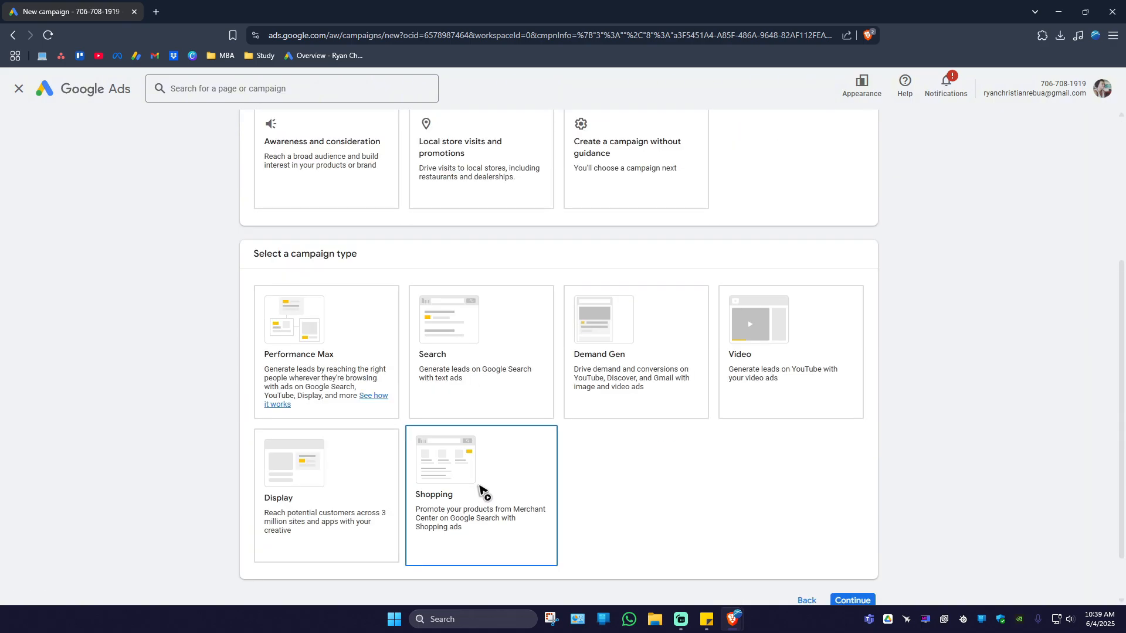
{"action": "left_click", "coordinate": [324, 340]}
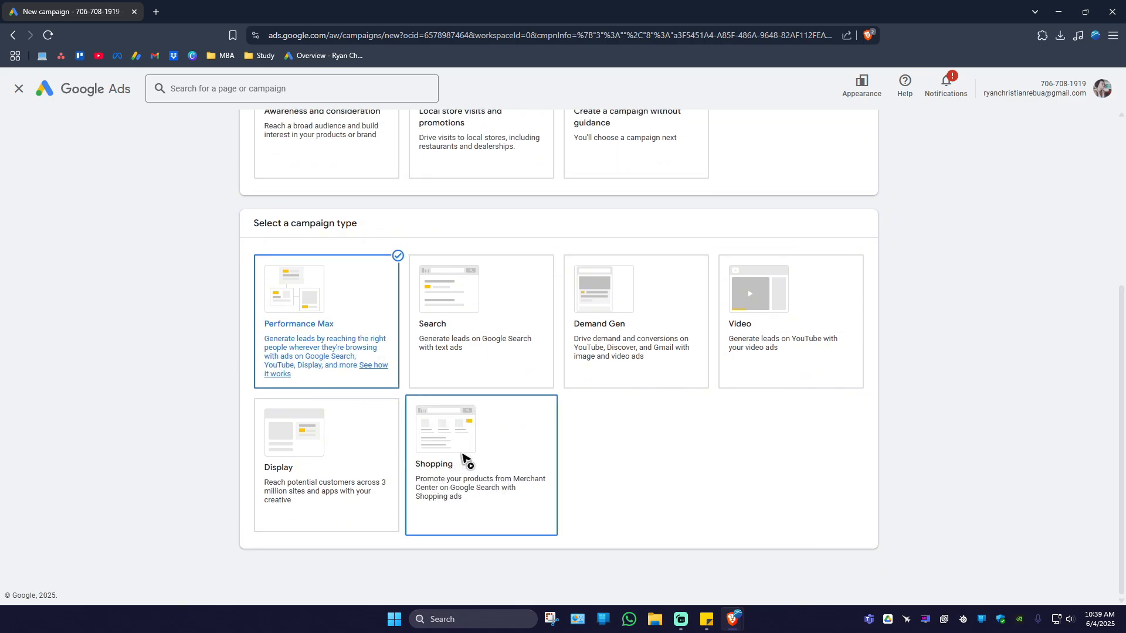
Step: Set the final URL for the ads to made4money.com/ads
{"action": "scroll", "coordinate": [645, 433], "scroll_direction": "down", "scroll_amount": 3}
{"action": "scroll", "coordinate": [645, 433], "scroll_direction": "down", "scroll_amount": 3}
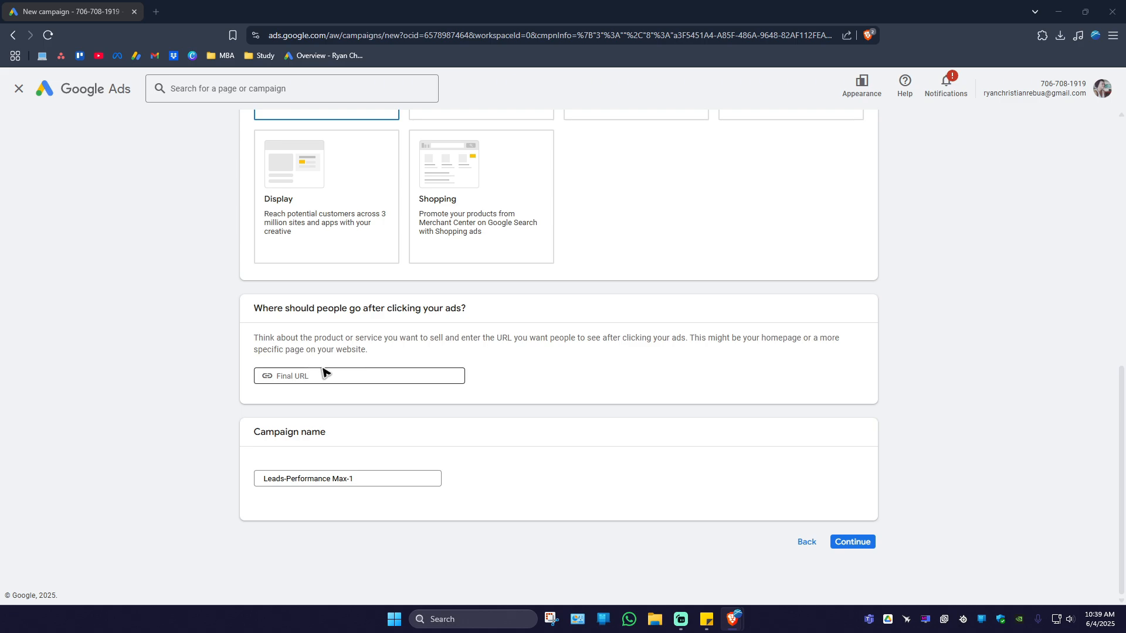
{"action": "left_click", "coordinate": [326, 373]}
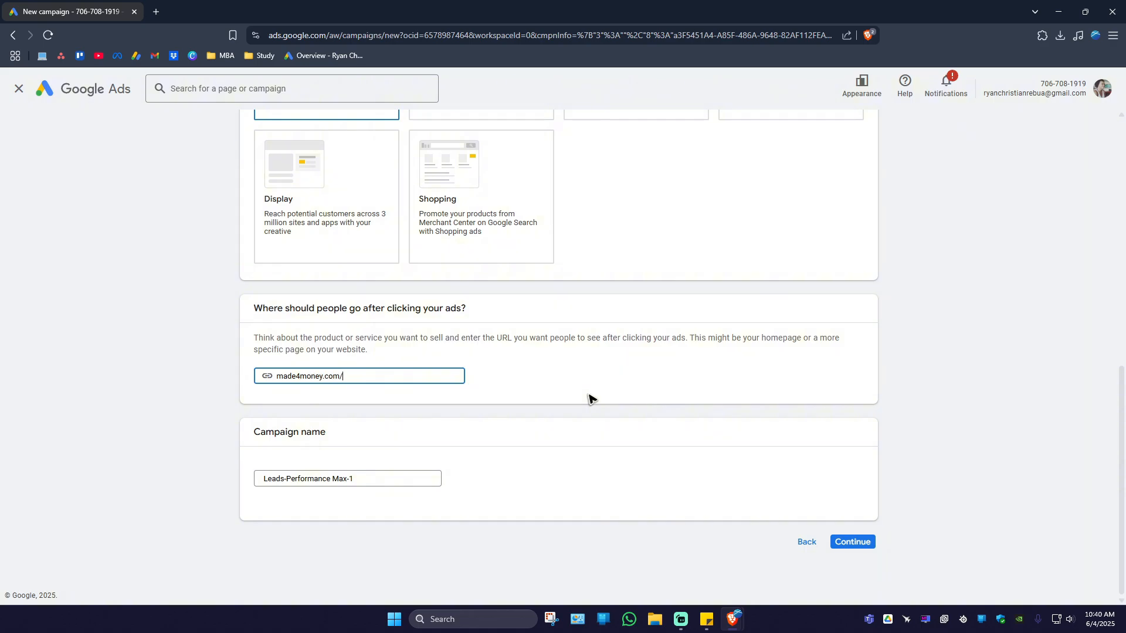
{"action": "left_click", "coordinate": [819, 421]}
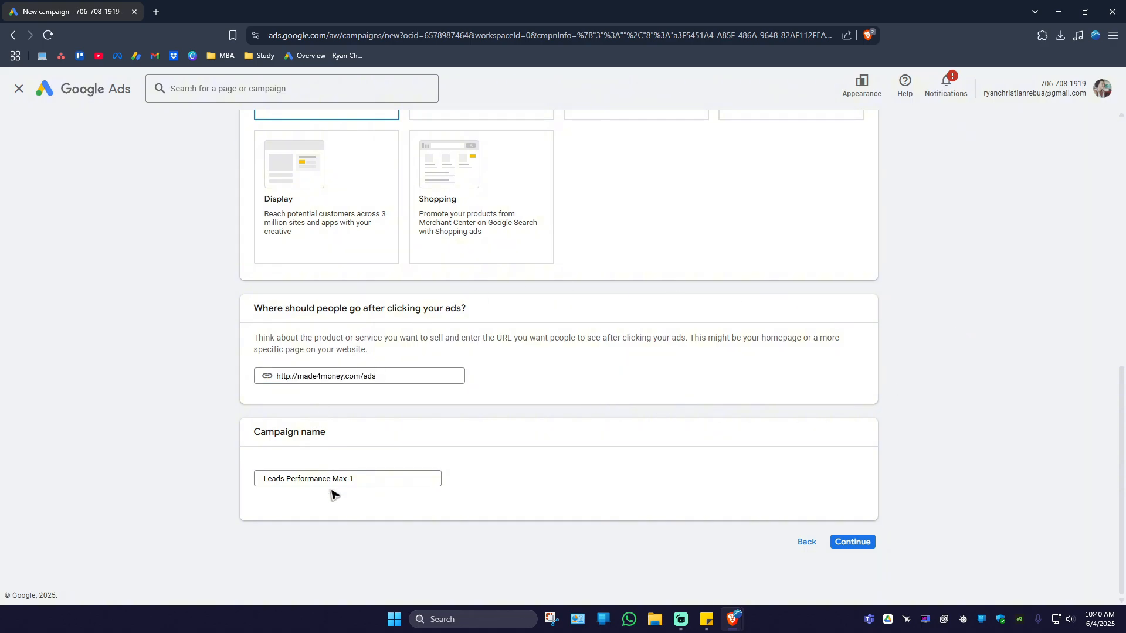
Step: Prefix the campaign name with "made4money." copied from the final URL
{"action": "left_click", "coordinate": [389, 481]}
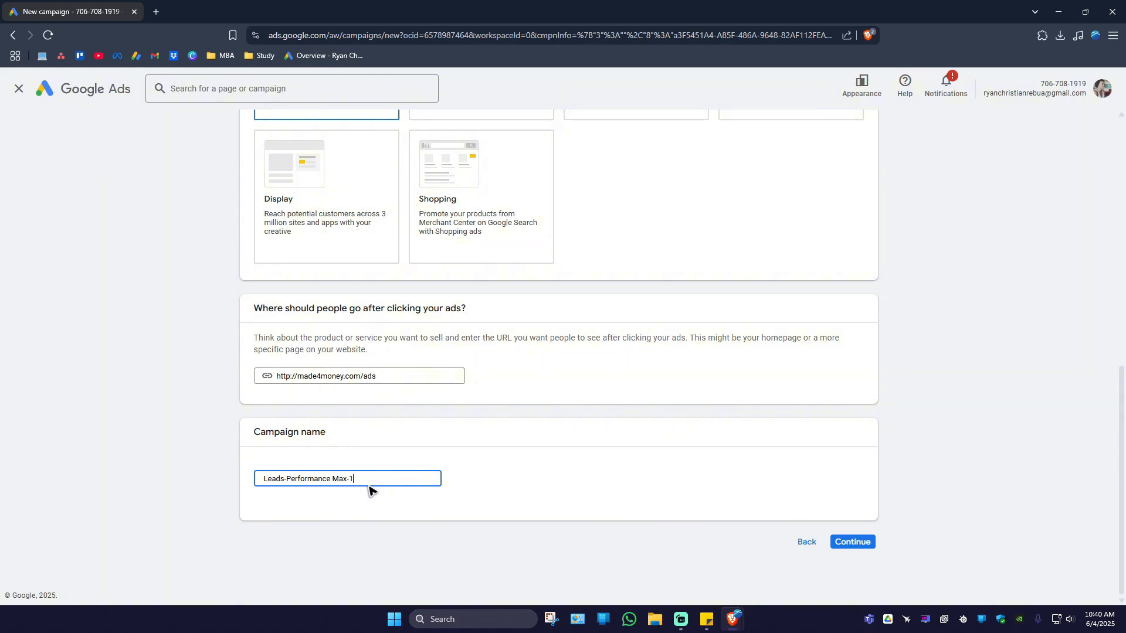
{"action": "left_click_drag", "start_coordinate": [346, 376], "coordinate": [300, 377]}
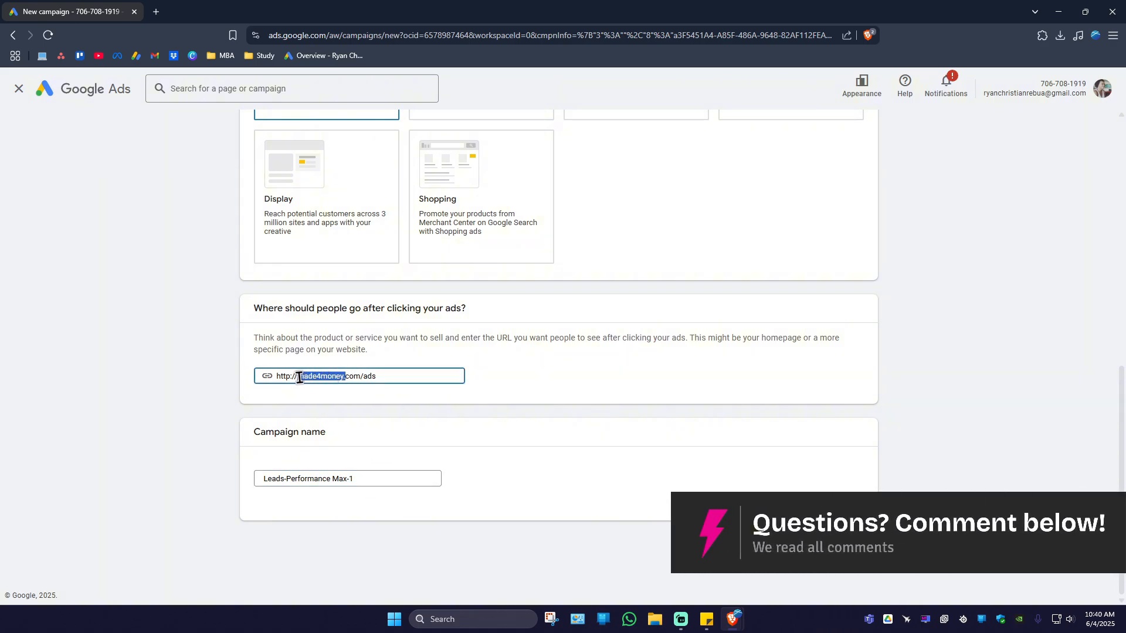
{"action": "key", "text": "ctrl+c"}
{"action": "left_click", "coordinate": [292, 502]}
{"action": "left_click", "coordinate": [265, 479]}
{"action": "key", "text": "ctrl+v"}
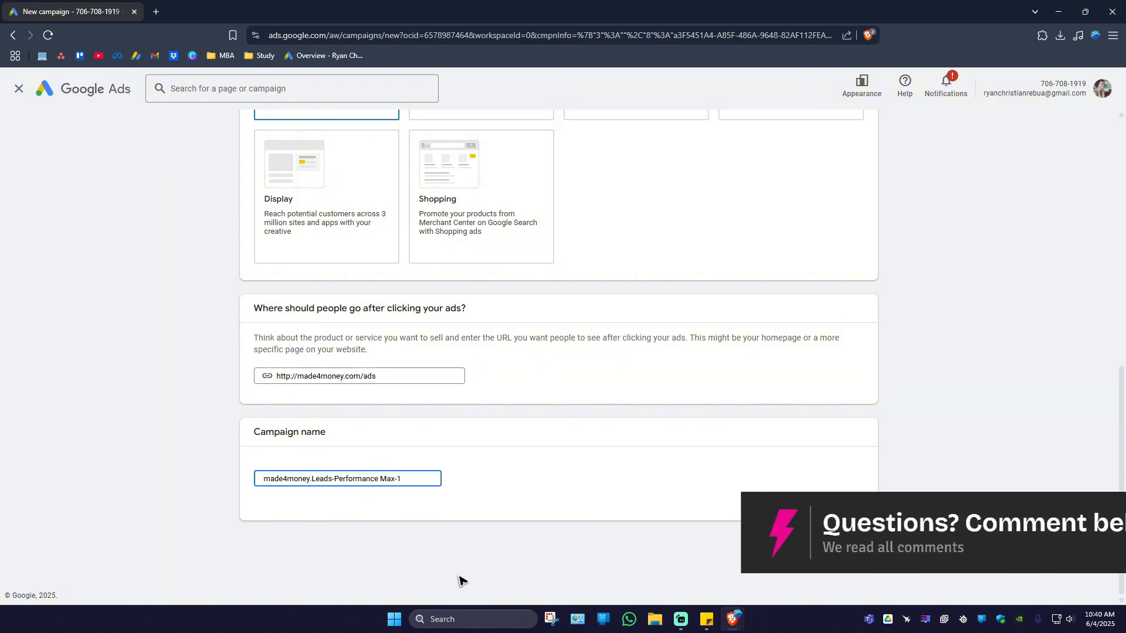
{"action": "left_click", "coordinate": [629, 484]}
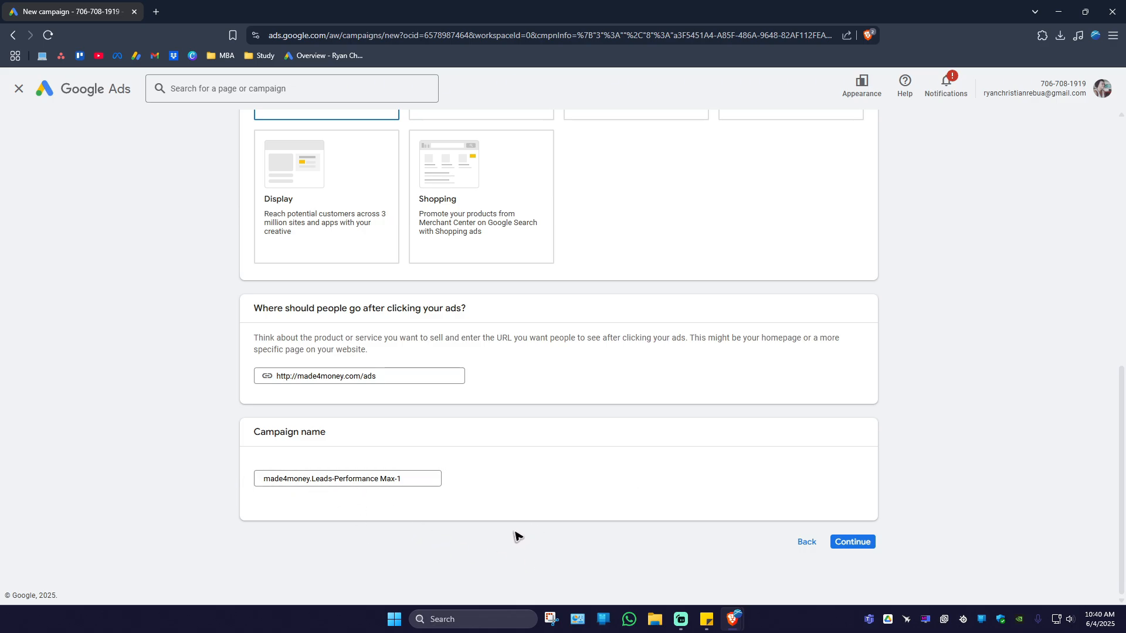
Step: Continue to the leads conversion goals and select Sign up as the goal
{"action": "left_click", "coordinate": [866, 545]}
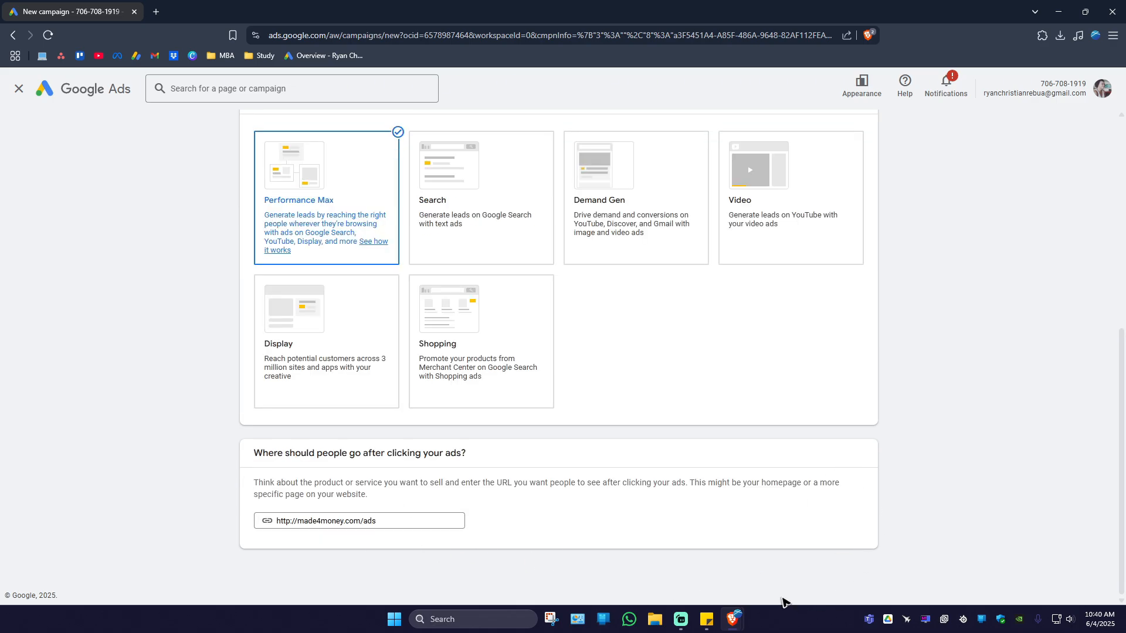
{"action": "scroll", "coordinate": [463, 410], "scroll_direction": "down", "scroll_amount": 5}
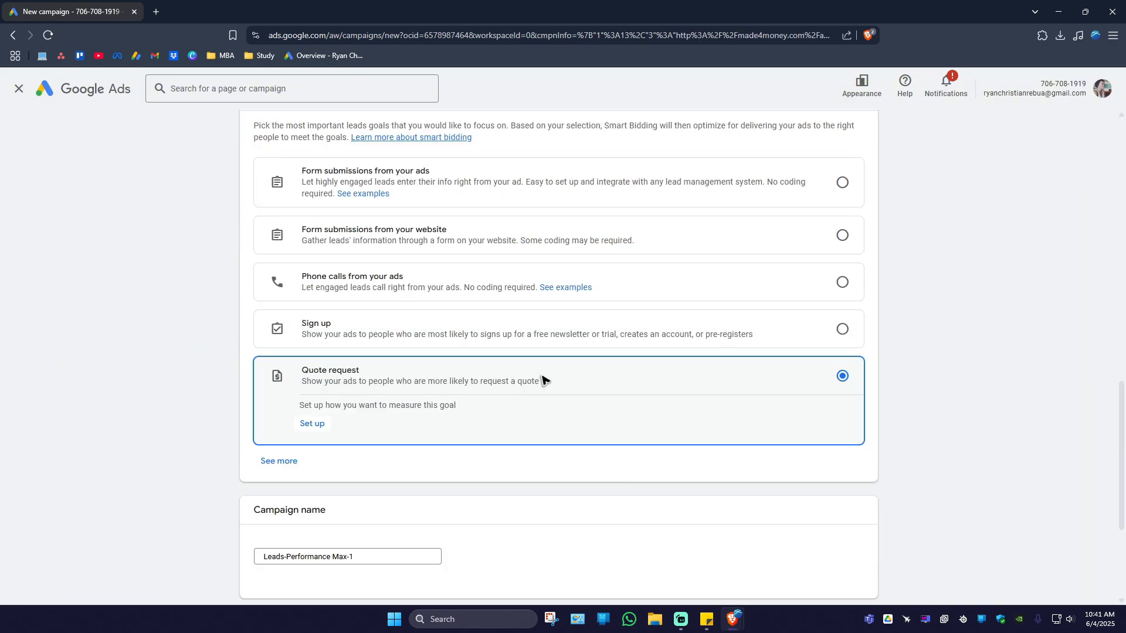
{"action": "scroll", "coordinate": [522, 387], "scroll_direction": "up", "scroll_amount": 4}
{"action": "scroll", "coordinate": [510, 411], "scroll_direction": "down", "scroll_amount": 3}
{"action": "scroll", "coordinate": [533, 439], "scroll_direction": "up", "scroll_amount": 1}
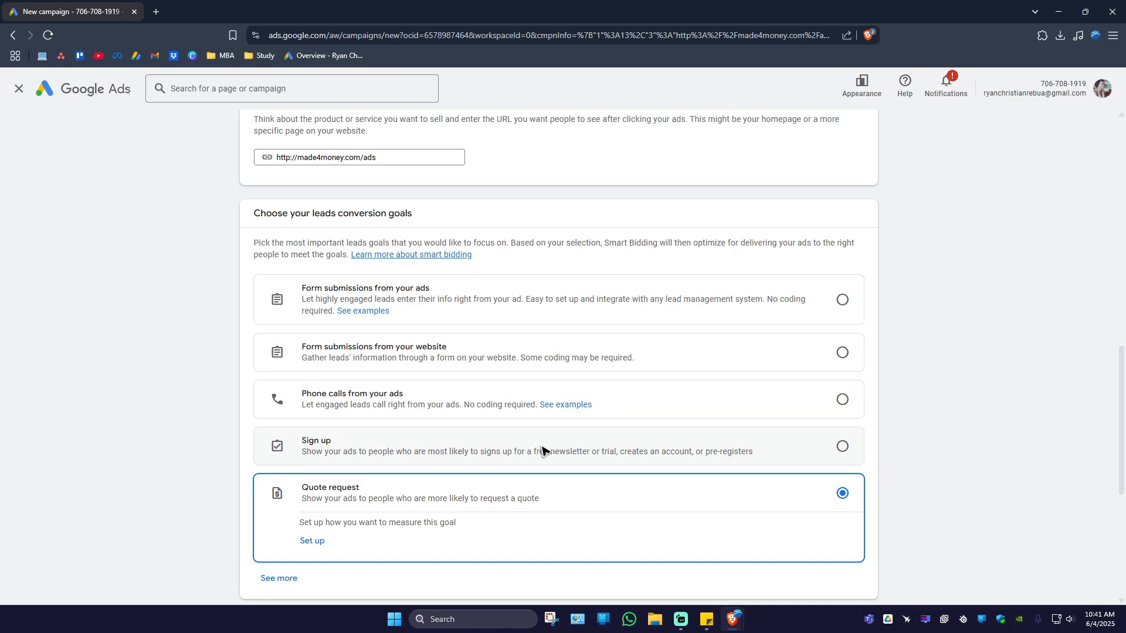
{"action": "left_click", "coordinate": [793, 452]}
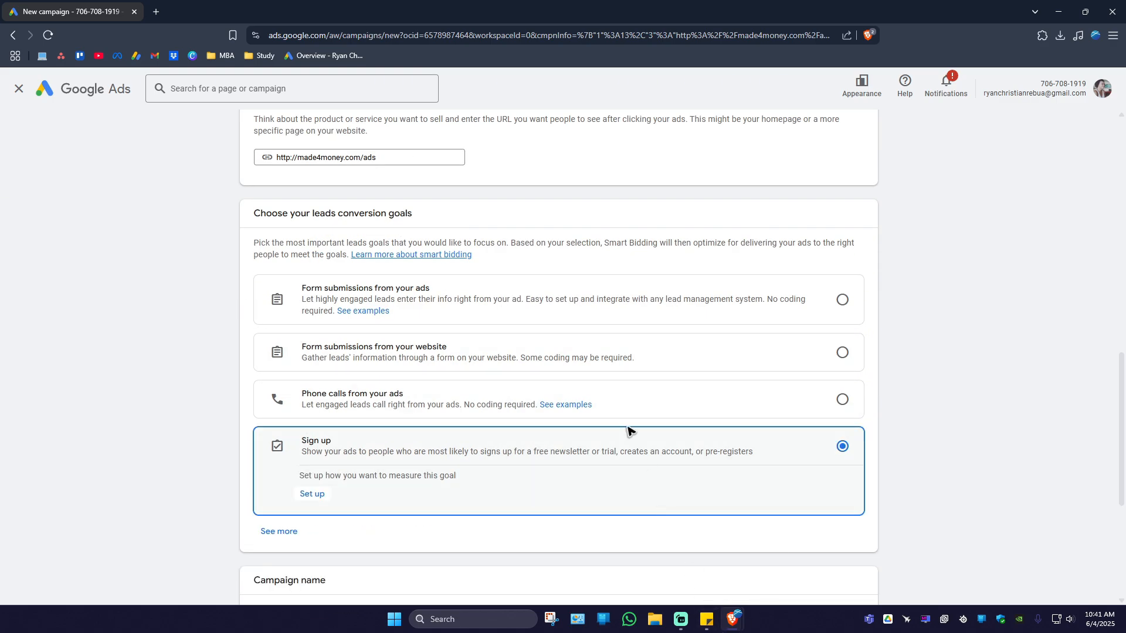
Step: Measure sign-up conversions by the URL made4money.com/signup, then agree to enhanced conversions and continue to bidding
{"action": "scroll", "coordinate": [586, 410], "scroll_direction": "down", "scroll_amount": 3}
{"action": "scroll", "coordinate": [563, 397], "scroll_direction": "up", "scroll_amount": 1}
{"action": "left_click", "coordinate": [311, 385]}
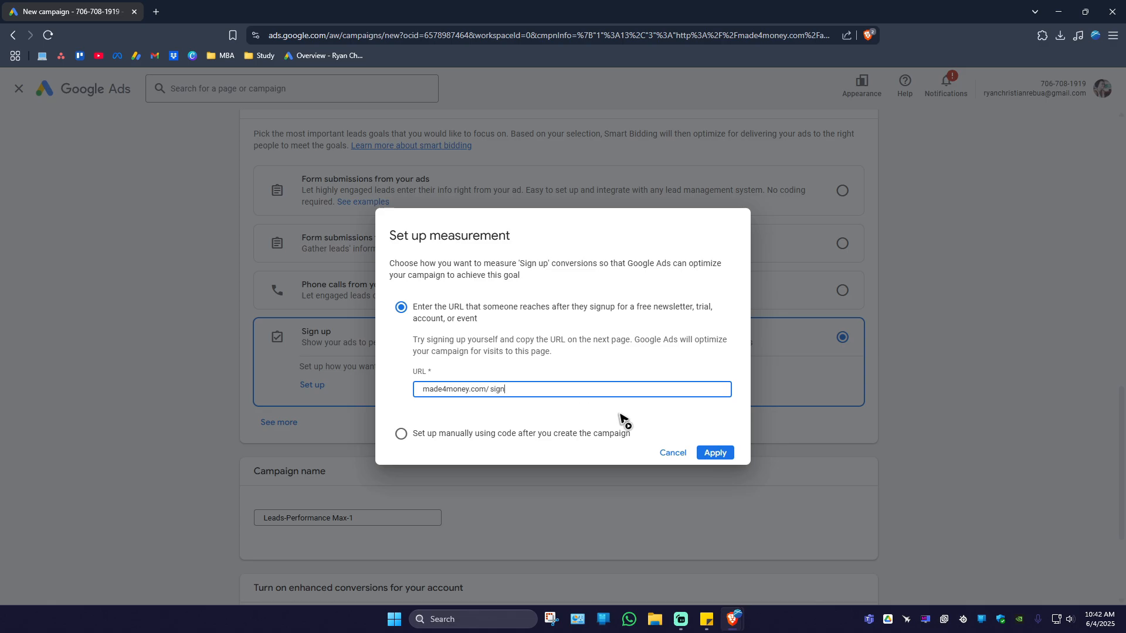
{"action": "left_click", "coordinate": [716, 453]}
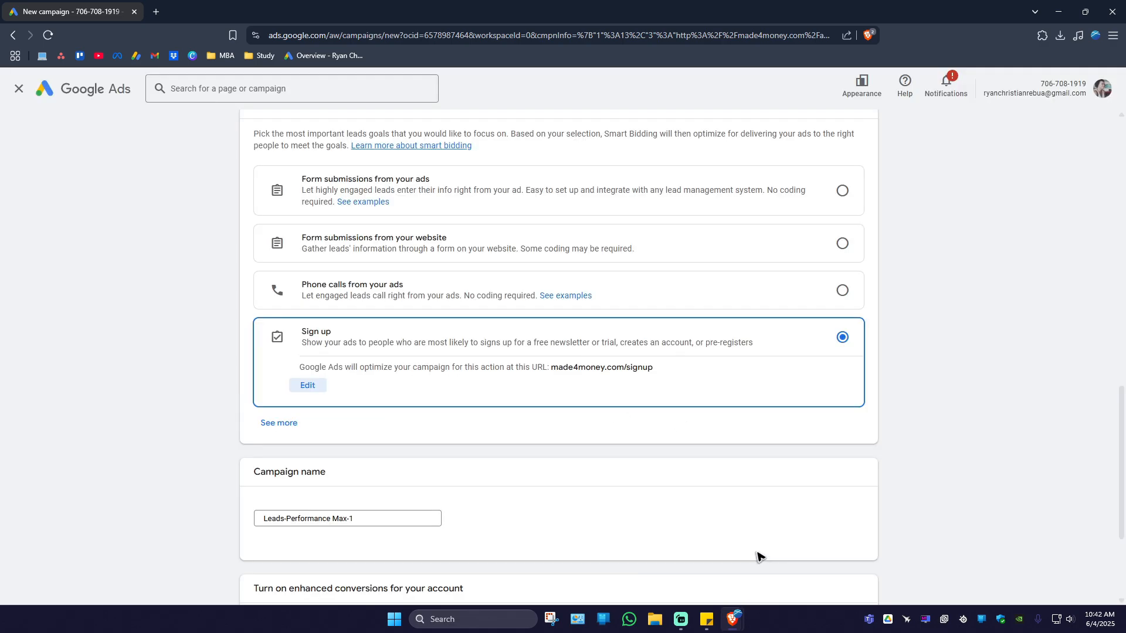
{"action": "scroll", "coordinate": [528, 321], "scroll_direction": "down", "scroll_amount": 3}
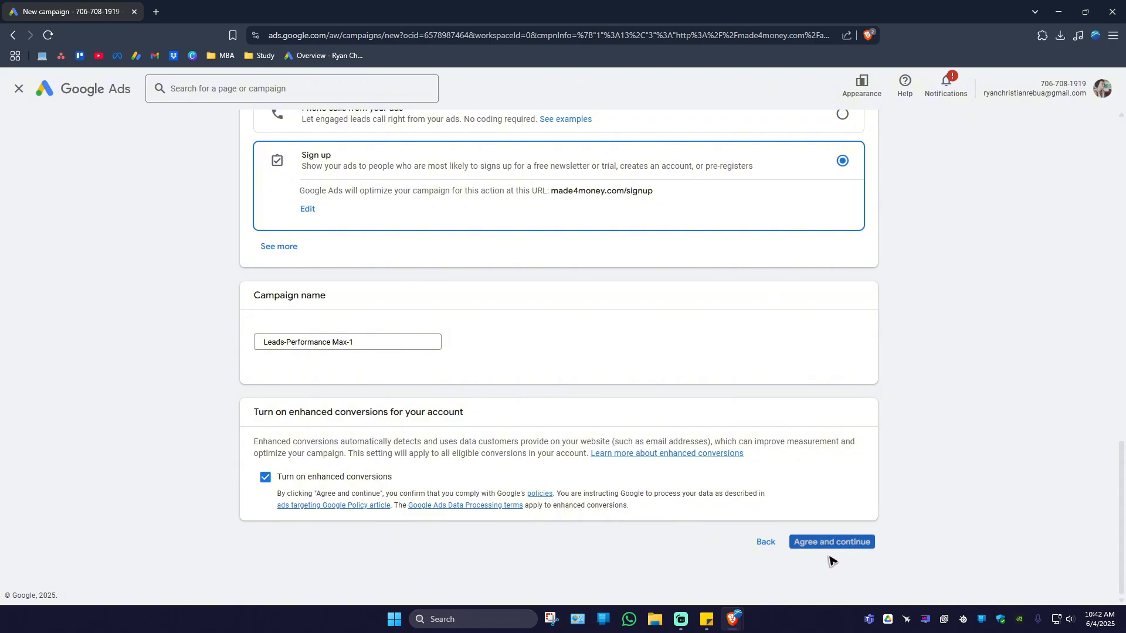
{"action": "left_click", "coordinate": [823, 550]}
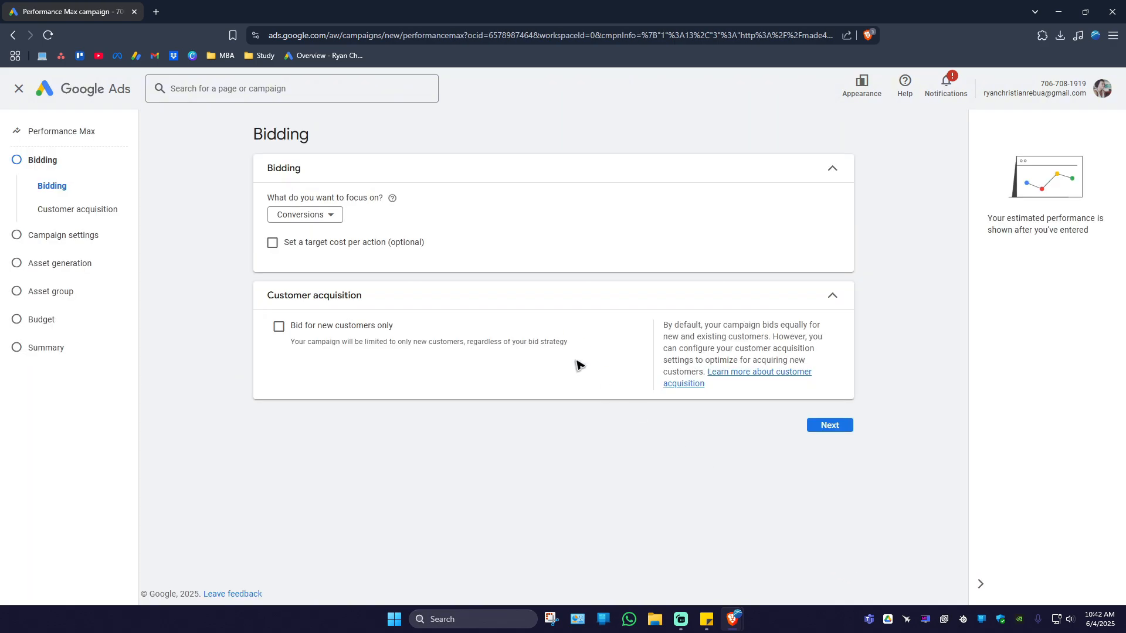
Step: Keep Conversions as the bidding focus with new-customers-only bidding off, and continue to the campaign settings
{"action": "left_click", "coordinate": [310, 214]}
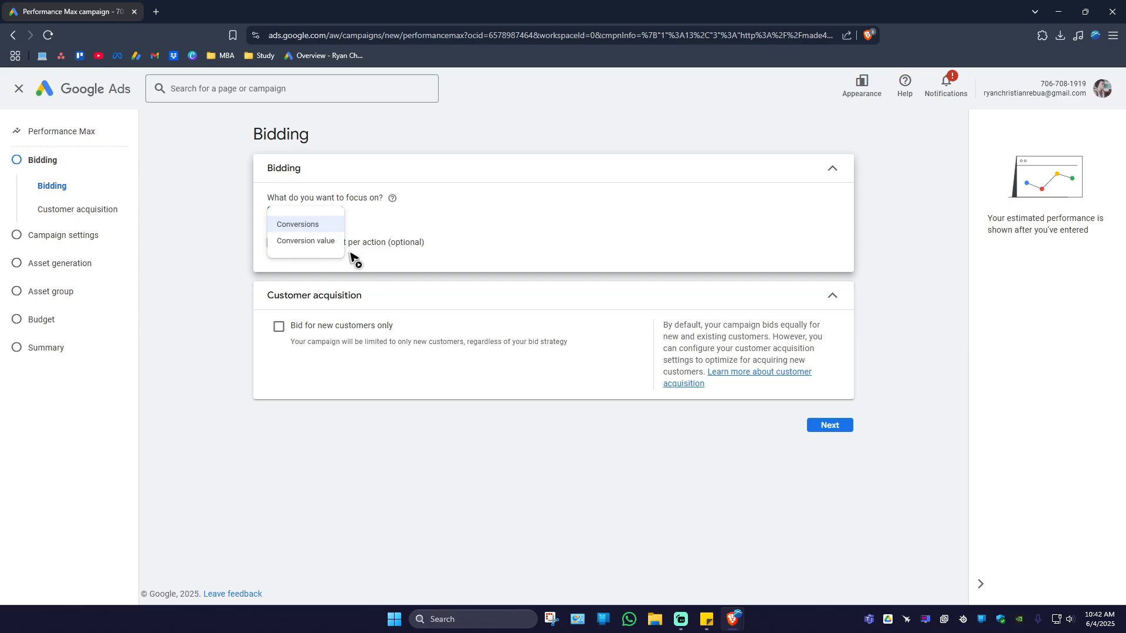
{"action": "left_click", "coordinate": [476, 219]}
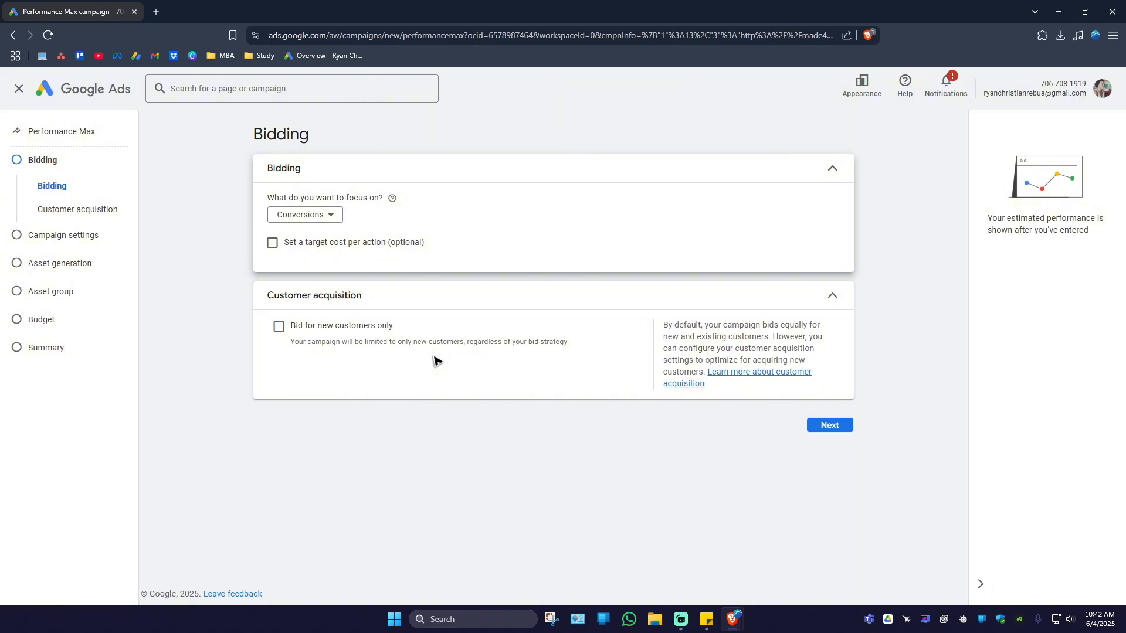
{"action": "left_click", "coordinate": [278, 327]}
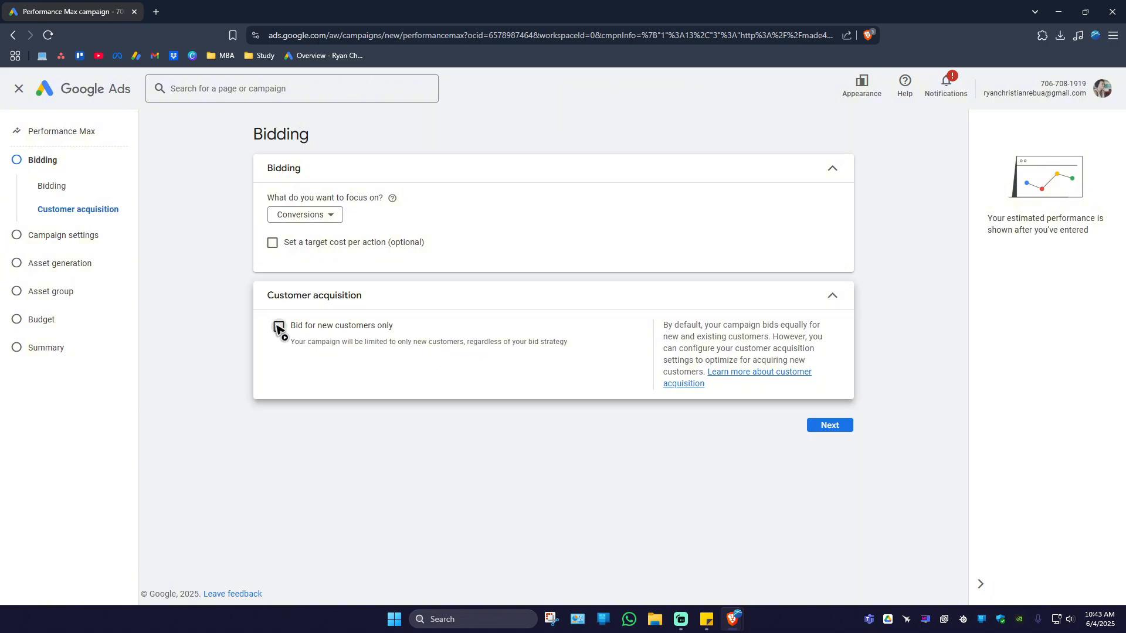
{"action": "left_click", "coordinate": [849, 429]}
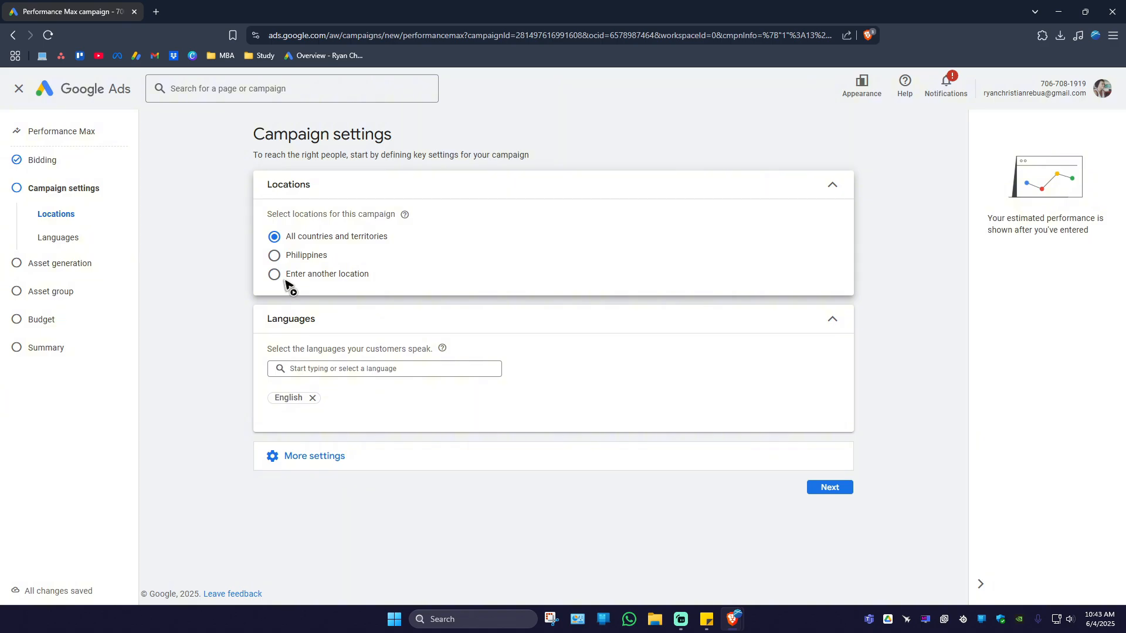
Step: Add Filipino to the campaign's languages alongside English
{"action": "left_click", "coordinate": [358, 368]}
{"action": "left_click", "coordinate": [286, 354]}
{"action": "left_click", "coordinate": [553, 482]}
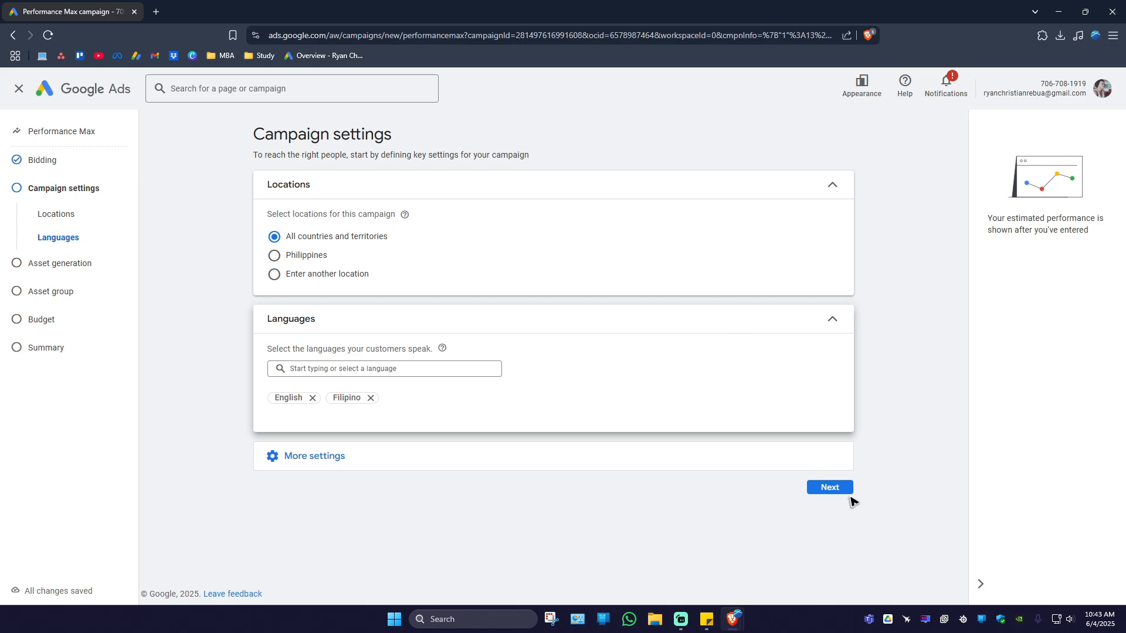
Step: Proceed from the campaign settings and skip asset generation to reach the asset group
{"action": "left_click", "coordinate": [844, 487]}
{"action": "scroll", "coordinate": [673, 525], "scroll_direction": "down", "scroll_amount": 3}
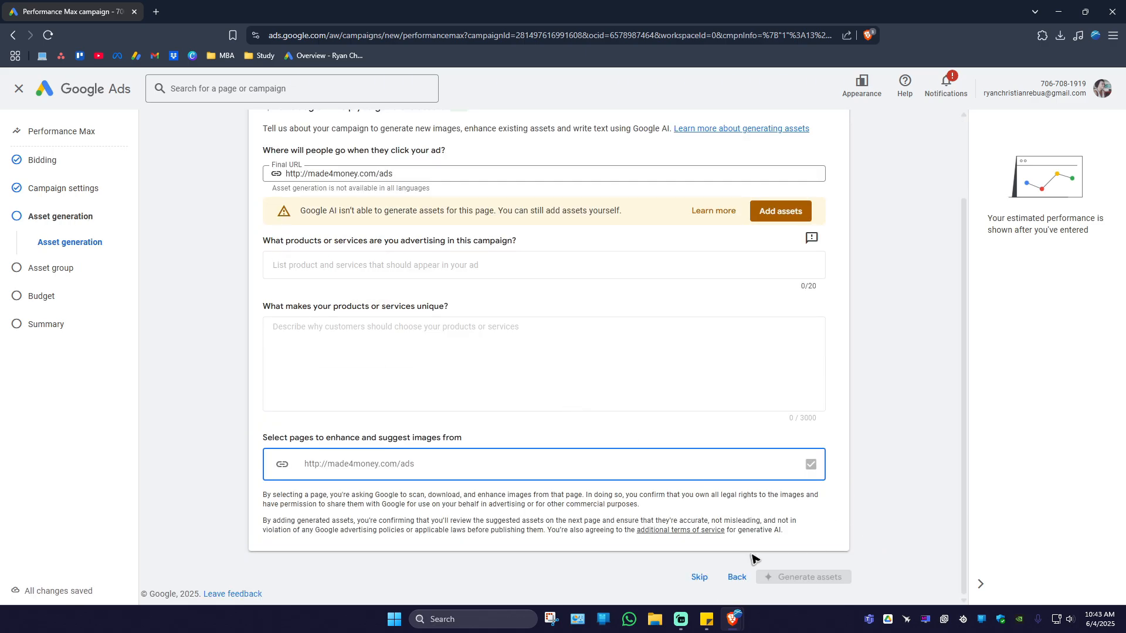
{"action": "left_click", "coordinate": [700, 581]}
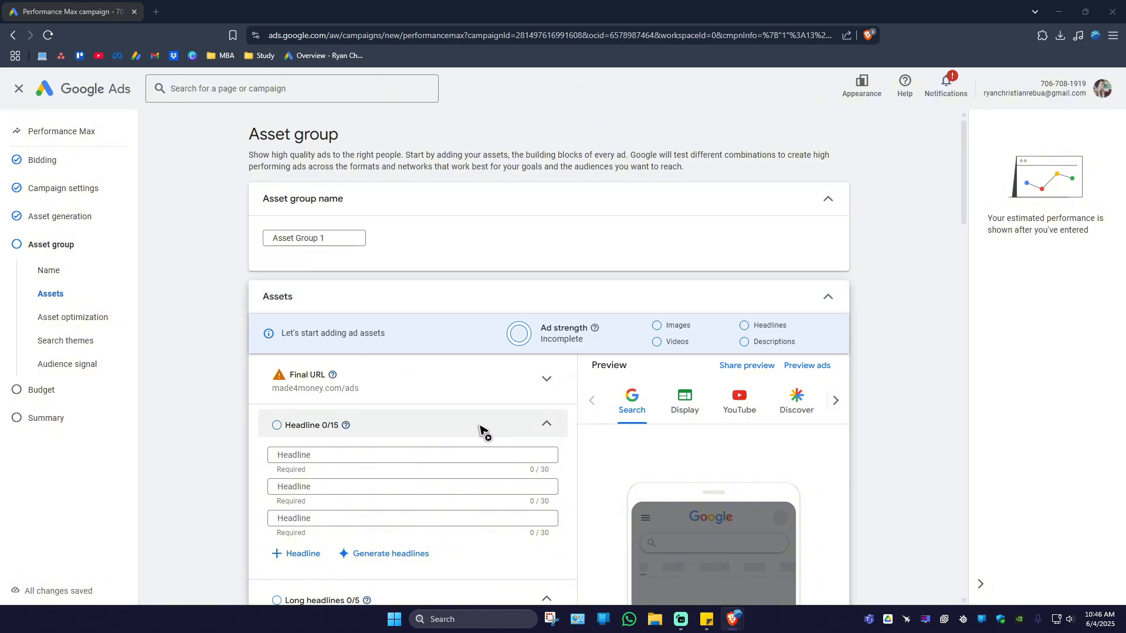
Step: Look through the asset group's headline, long headline, description, image and logo sections
{"action": "scroll", "coordinate": [314, 204], "scroll_direction": "down", "scroll_amount": 8}
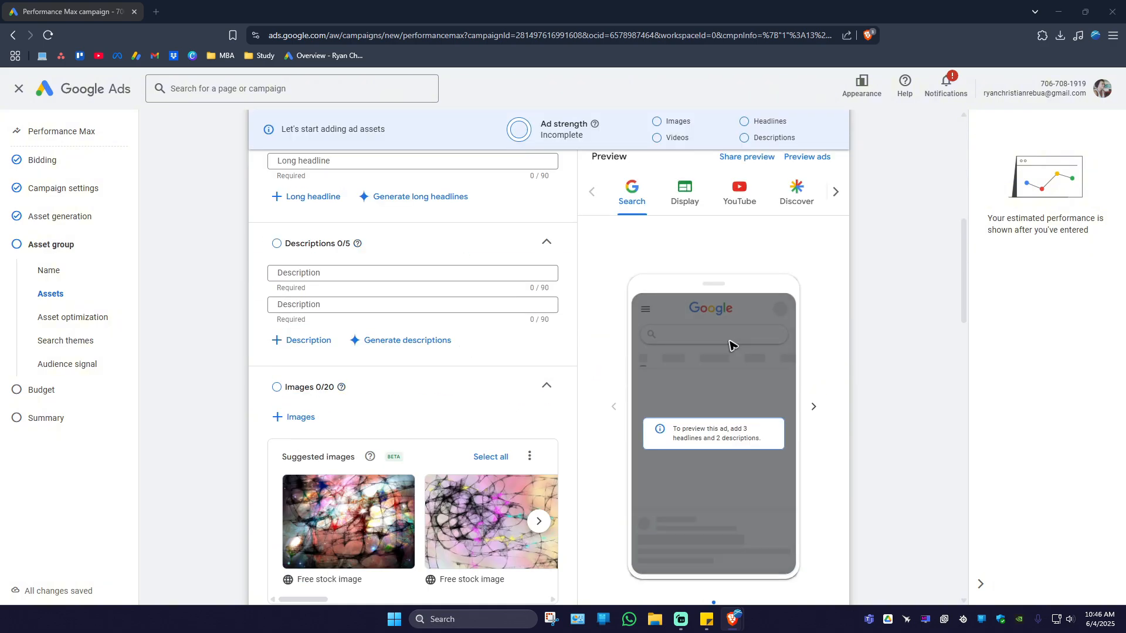
{"action": "left_click_drag", "start_coordinate": [967, 291], "coordinate": [965, 250]}
{"action": "left_click", "coordinate": [890, 306]}
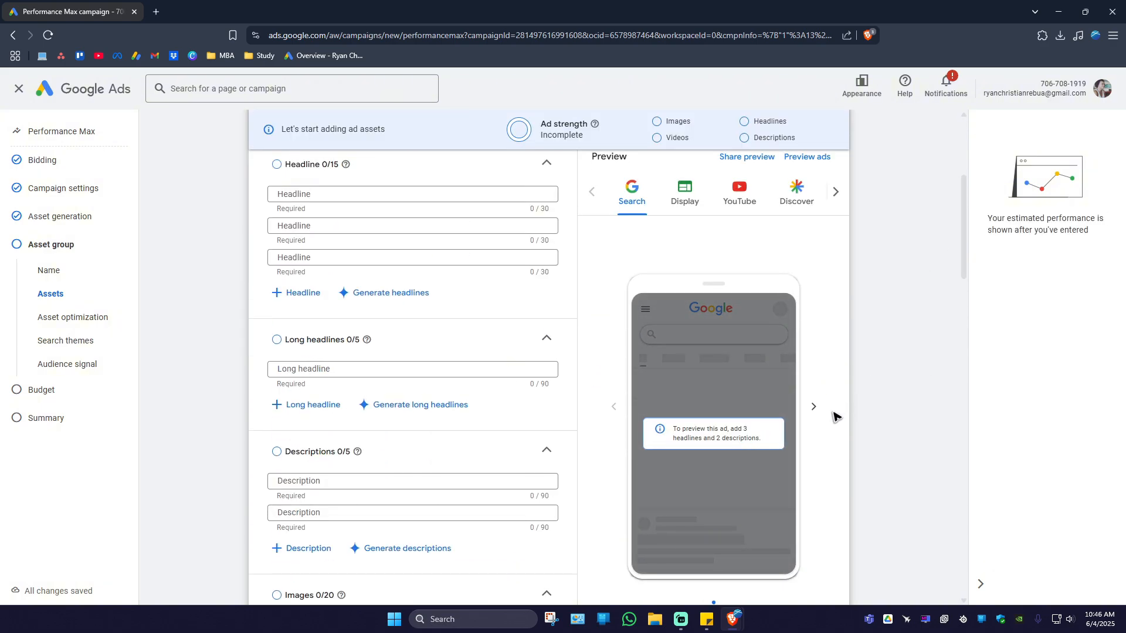
{"action": "scroll", "coordinate": [675, 375], "scroll_direction": "up", "scroll_amount": 5}
{"action": "scroll", "coordinate": [320, 366], "scroll_direction": "down", "scroll_amount": 10}
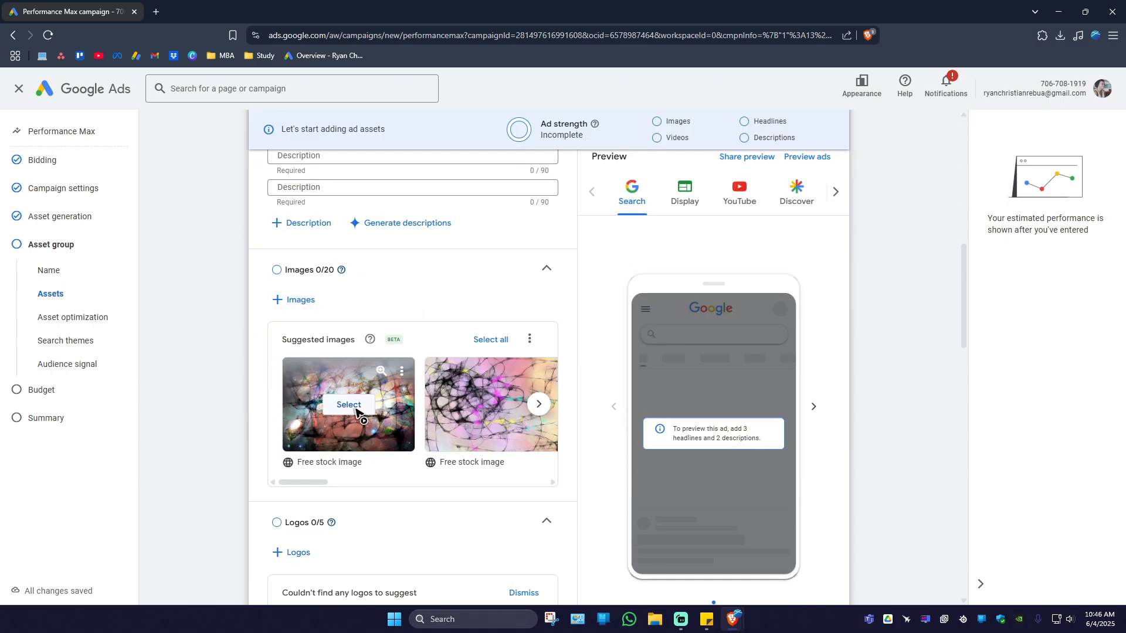
{"action": "scroll", "coordinate": [364, 407], "scroll_direction": "down", "scroll_amount": 1}
Step: Look at the option for uploading ad images from the computer, leaving the image picker without choosing a file
{"action": "scroll", "coordinate": [359, 433], "scroll_direction": "up", "scroll_amount": 3}
{"action": "left_click", "coordinate": [297, 419]}
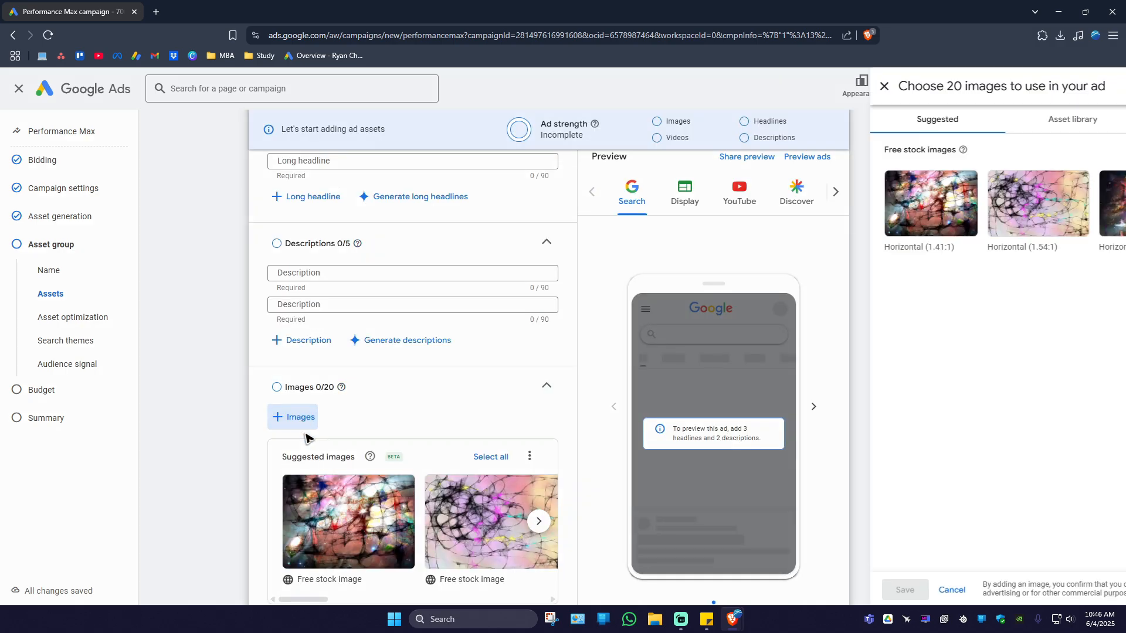
{"action": "left_click", "coordinate": [950, 128]}
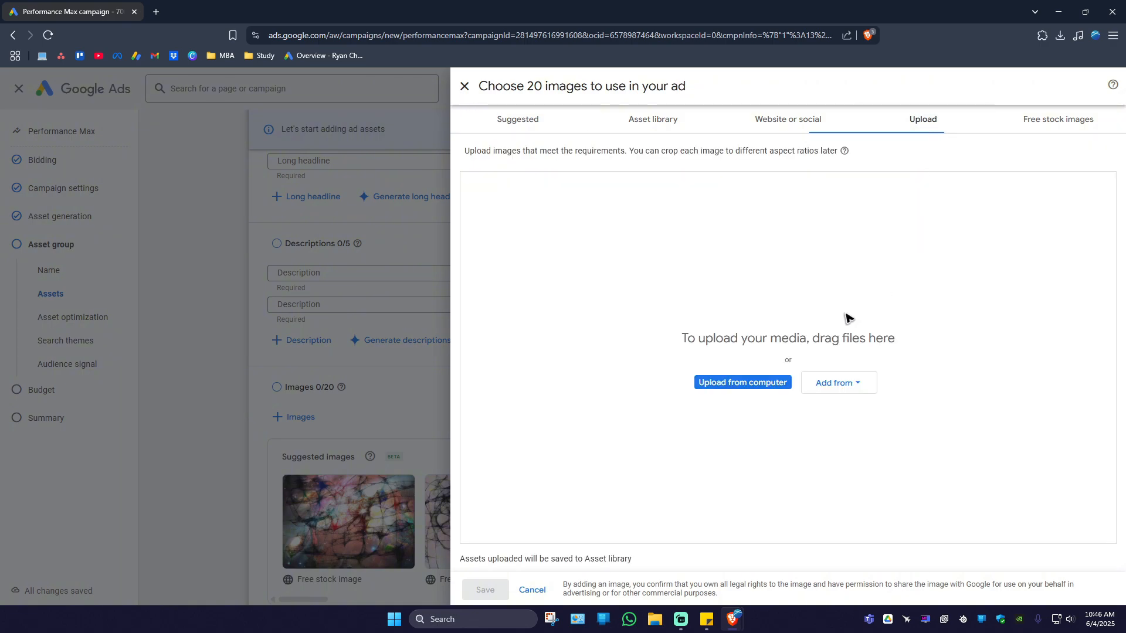
{"action": "left_click", "coordinate": [739, 380]}
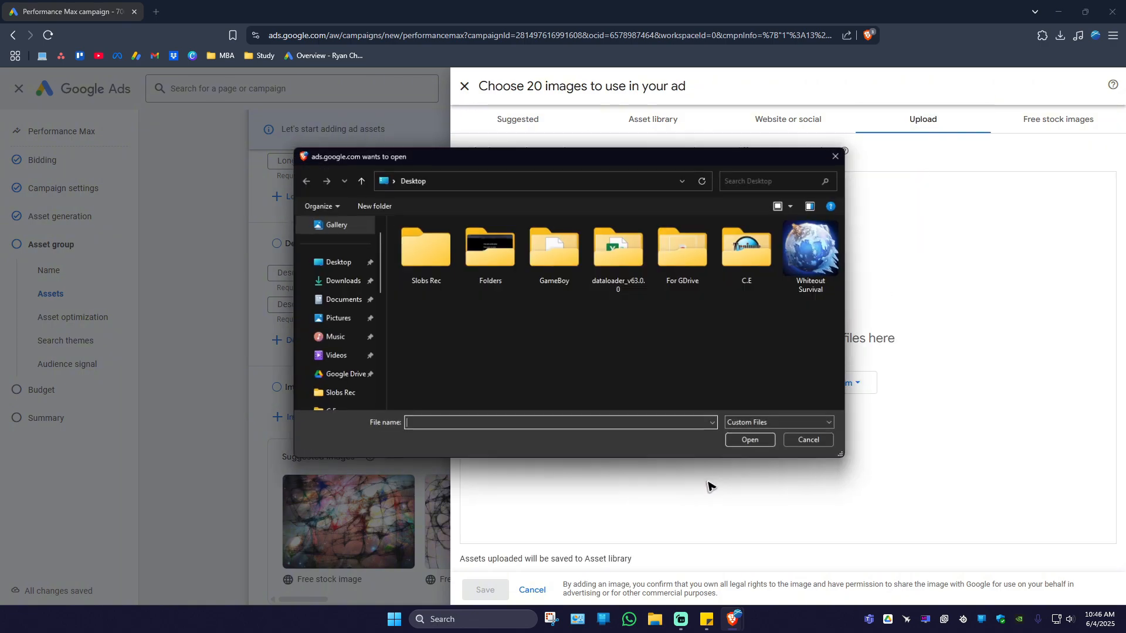
{"action": "left_click", "coordinate": [841, 155]}
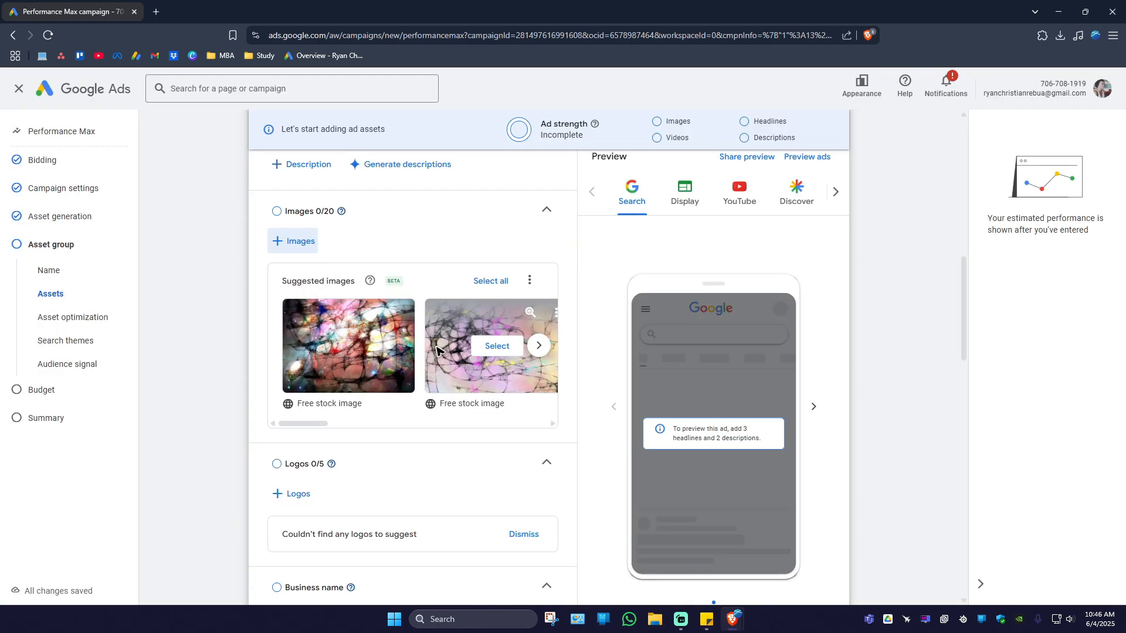
Step: Look through the logo picker's upload, asset library and website or social sources, leaving it without adding a logo
{"action": "scroll", "coordinate": [435, 350], "scroll_direction": "down", "scroll_amount": 3}
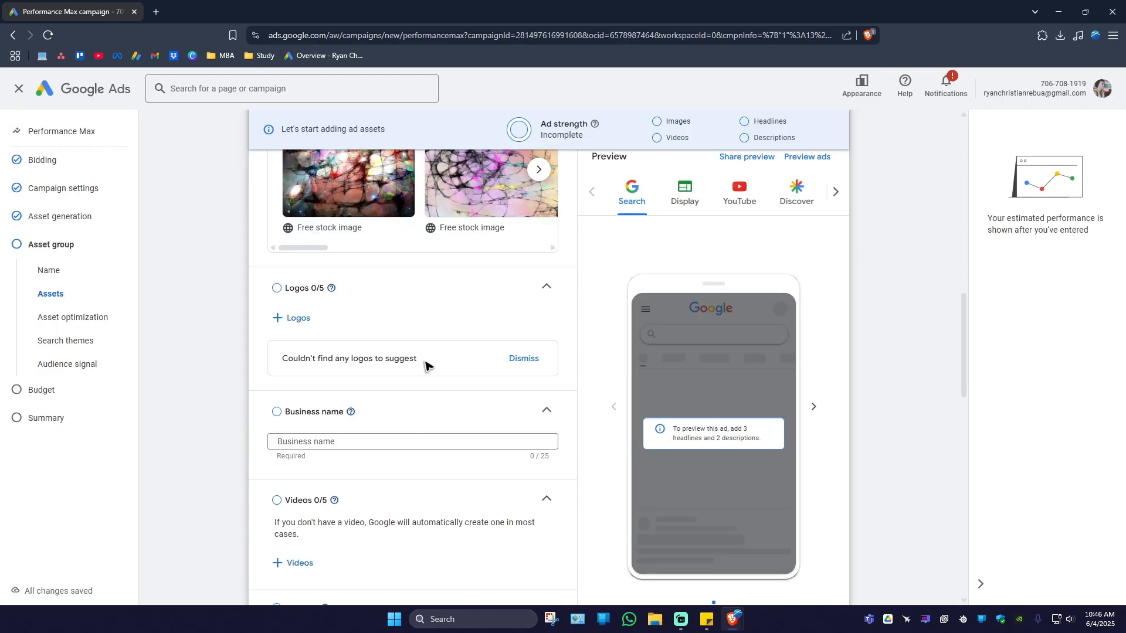
{"action": "left_click", "coordinate": [295, 320]}
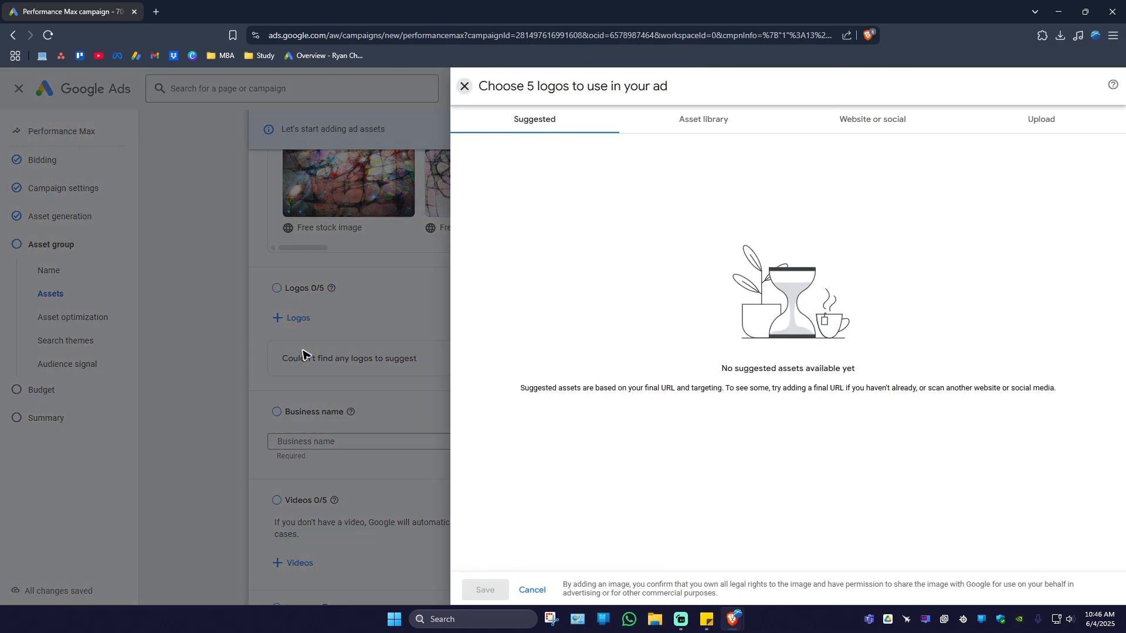
{"action": "left_click", "coordinate": [1038, 118]}
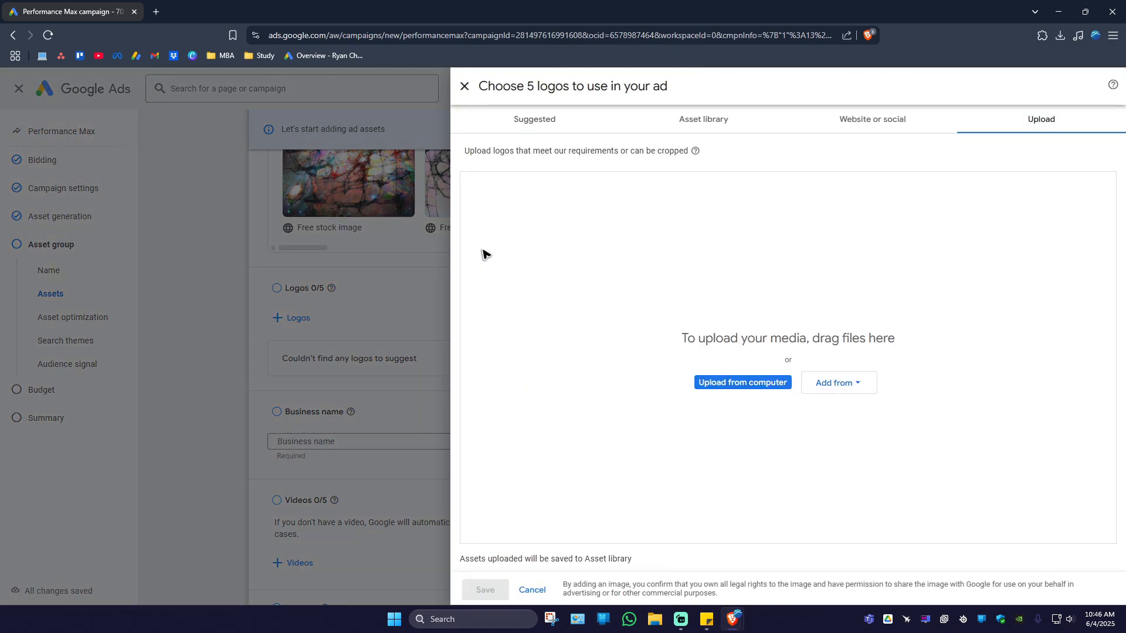
{"action": "left_click", "coordinate": [720, 120]}
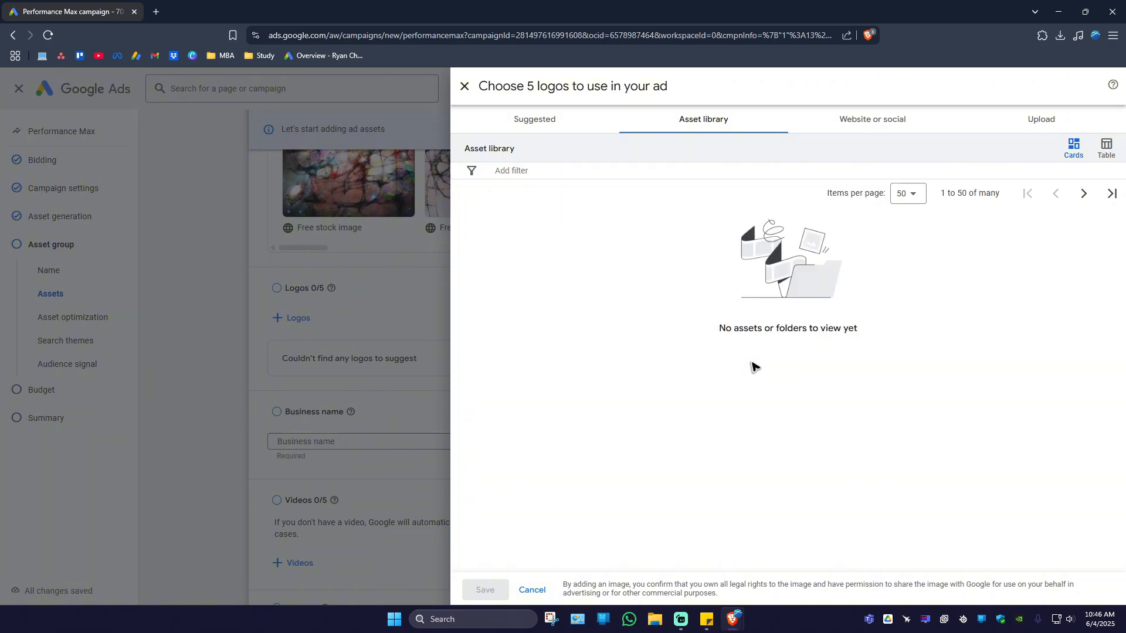
{"action": "left_click", "coordinate": [860, 121]}
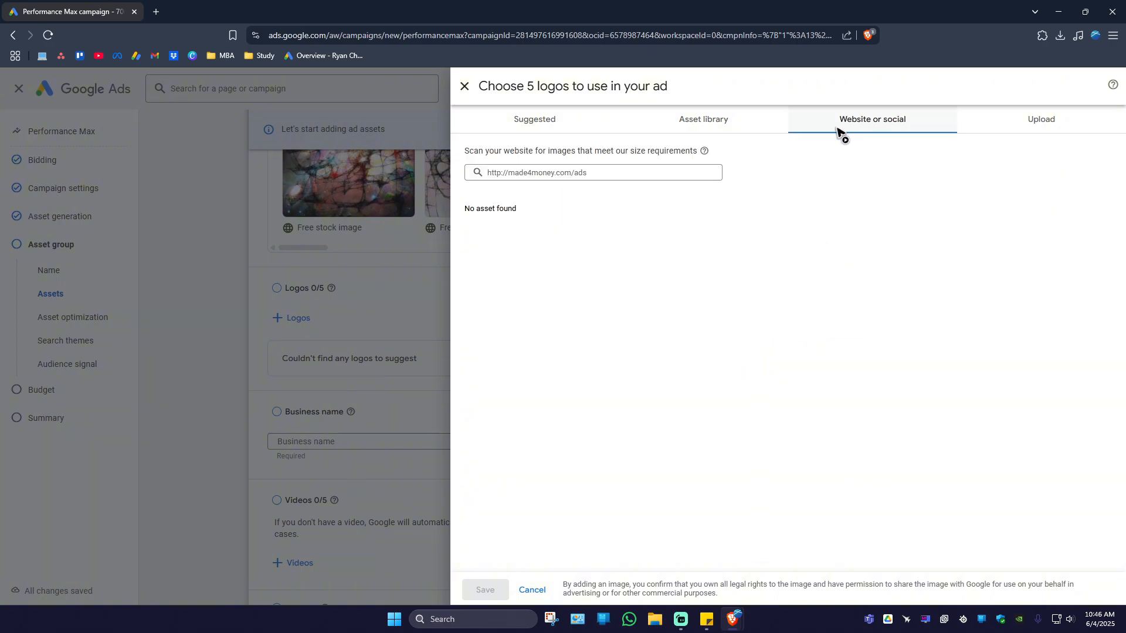
{"action": "left_click", "coordinate": [585, 172]}
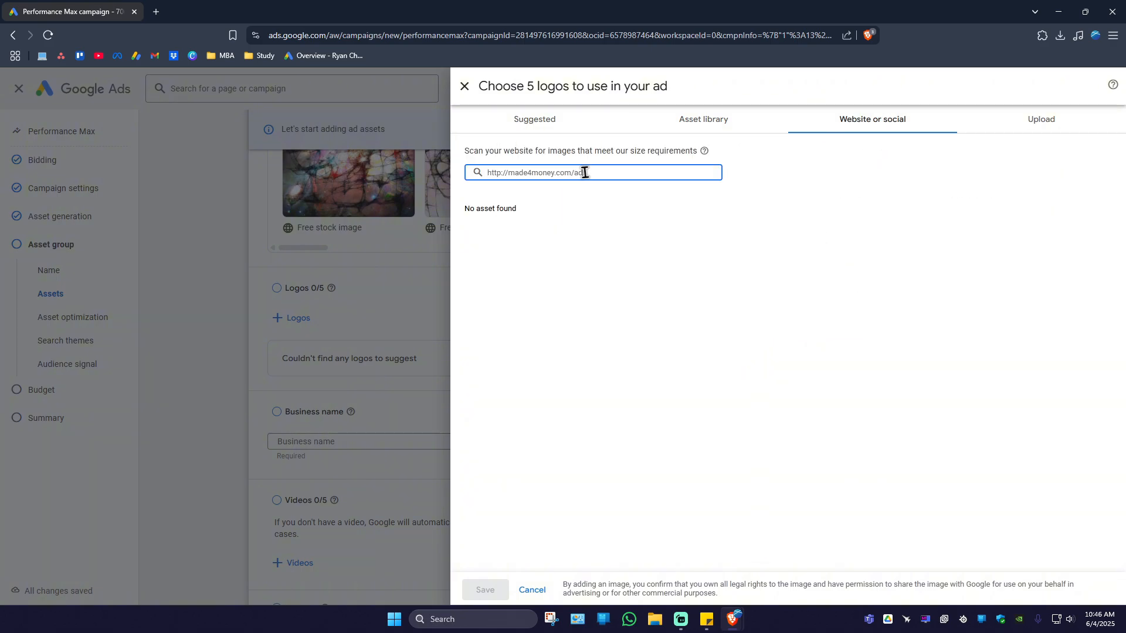
{"action": "left_click", "coordinate": [635, 267]}
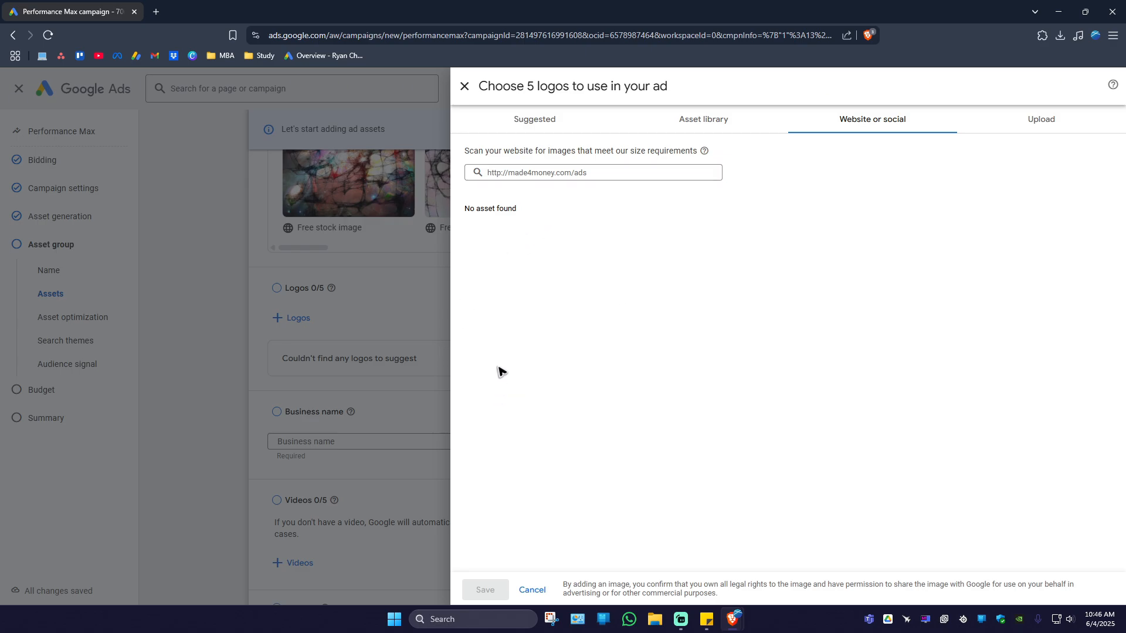
{"action": "left_click", "coordinate": [404, 487]}
Step: Look through the asset group's videos, sitelinks, call to action, asset optimization, search themes and audience signal sections
{"action": "scroll", "coordinate": [378, 377], "scroll_direction": "down", "scroll_amount": 5}
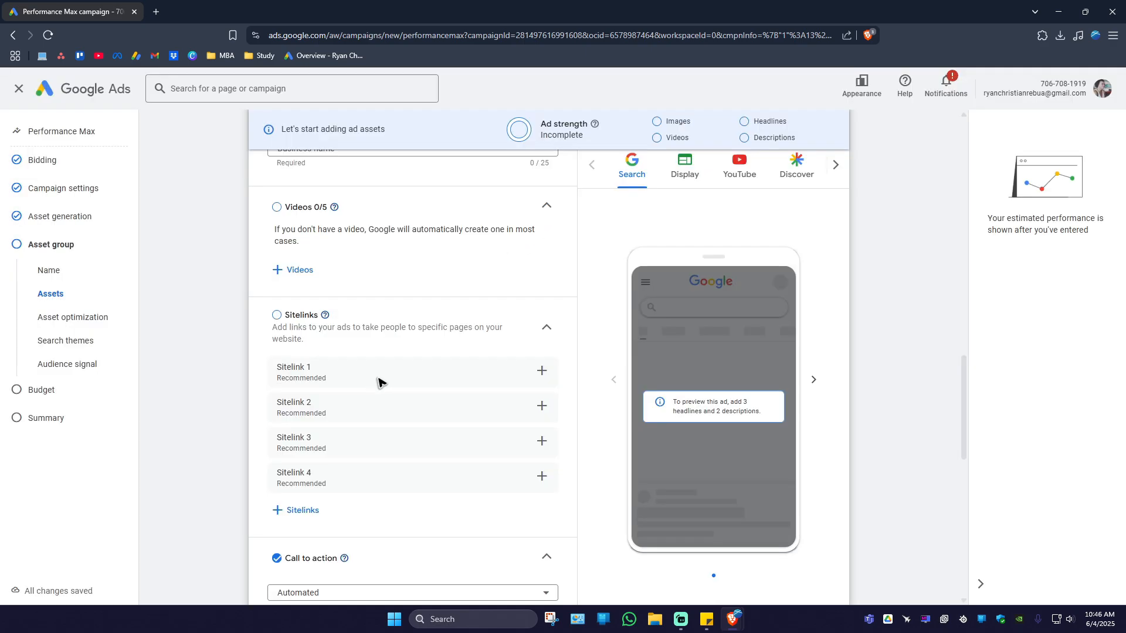
{"action": "scroll", "coordinate": [321, 328], "scroll_direction": "down", "scroll_amount": 2}
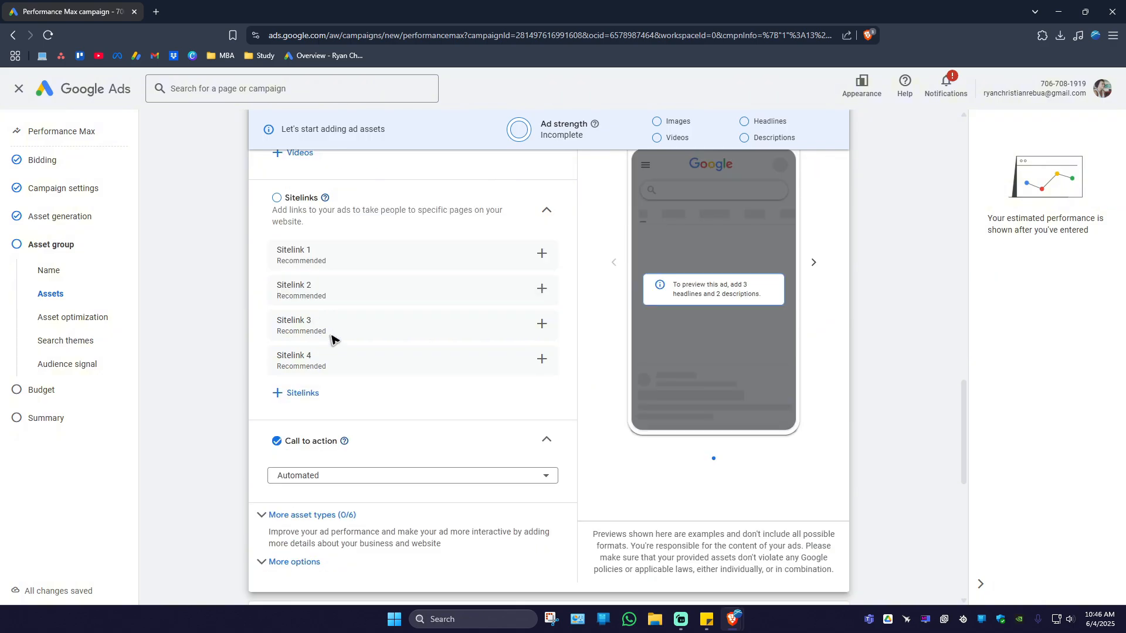
{"action": "scroll", "coordinate": [359, 417], "scroll_direction": "down", "scroll_amount": 8}
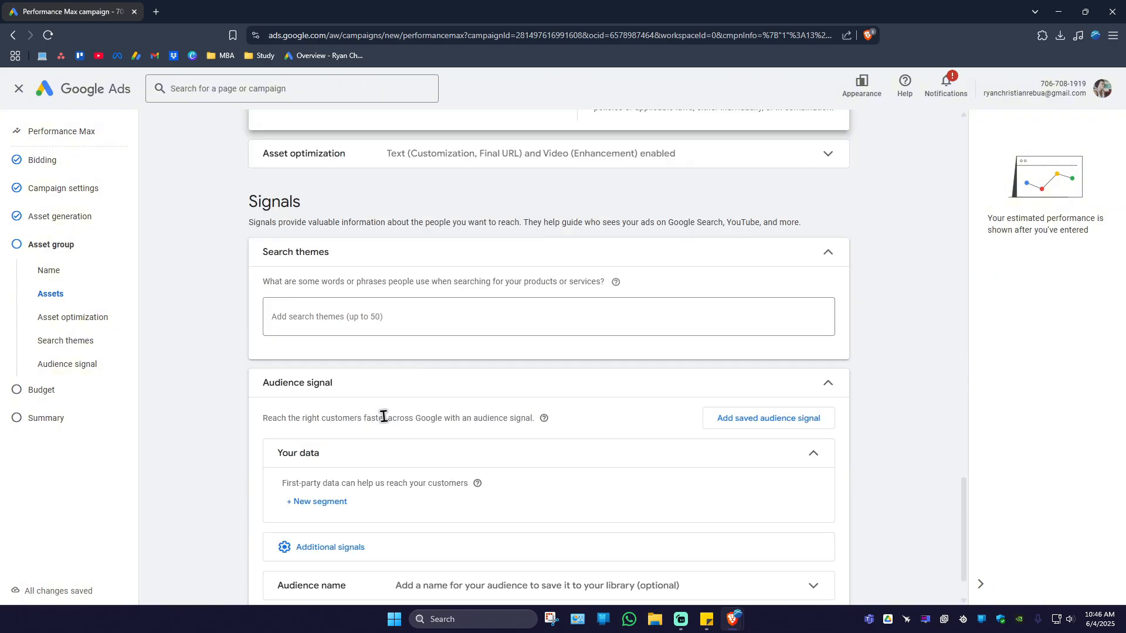
{"action": "scroll", "coordinate": [394, 414], "scroll_direction": "down", "scroll_amount": 1}
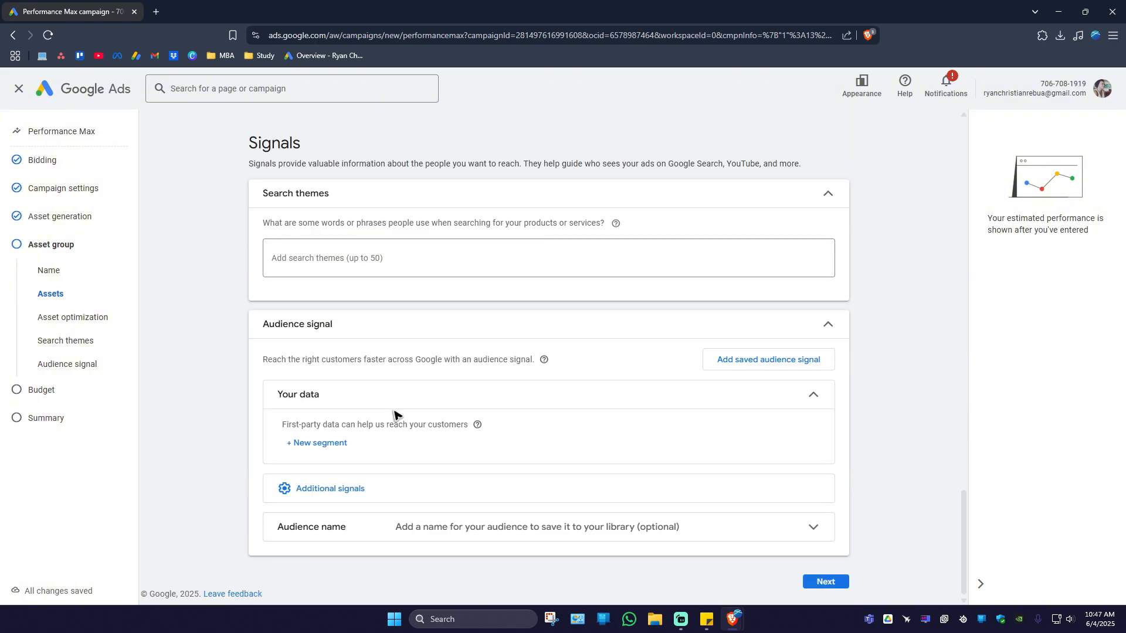
{"action": "left_click", "coordinate": [95, 319]}
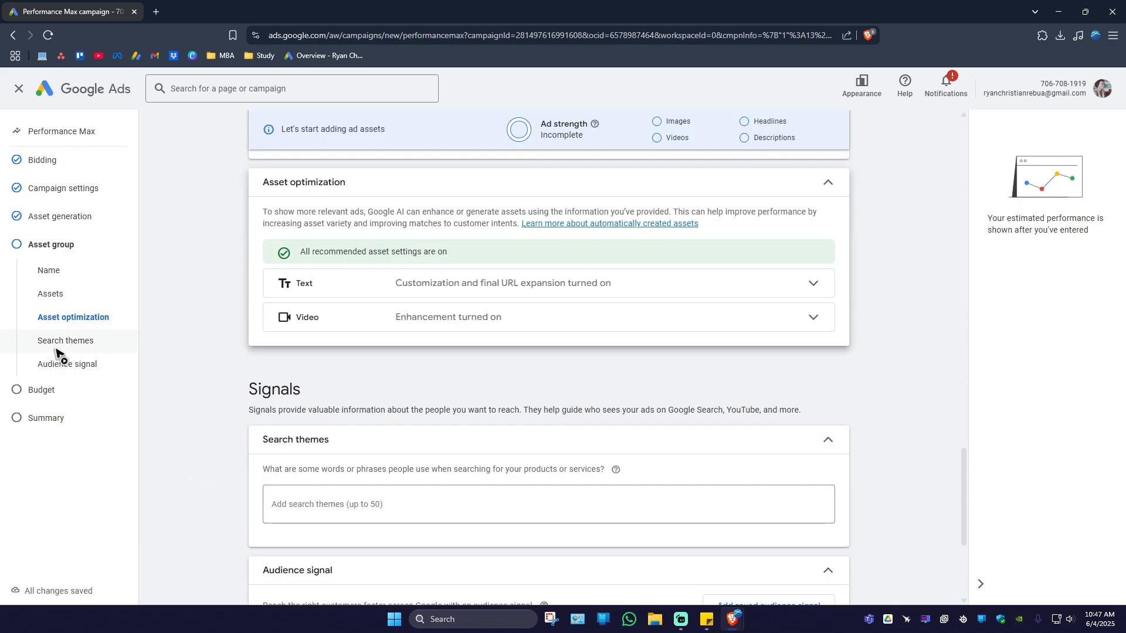
{"action": "left_click", "coordinate": [66, 343]}
{"action": "left_click", "coordinate": [71, 369]}
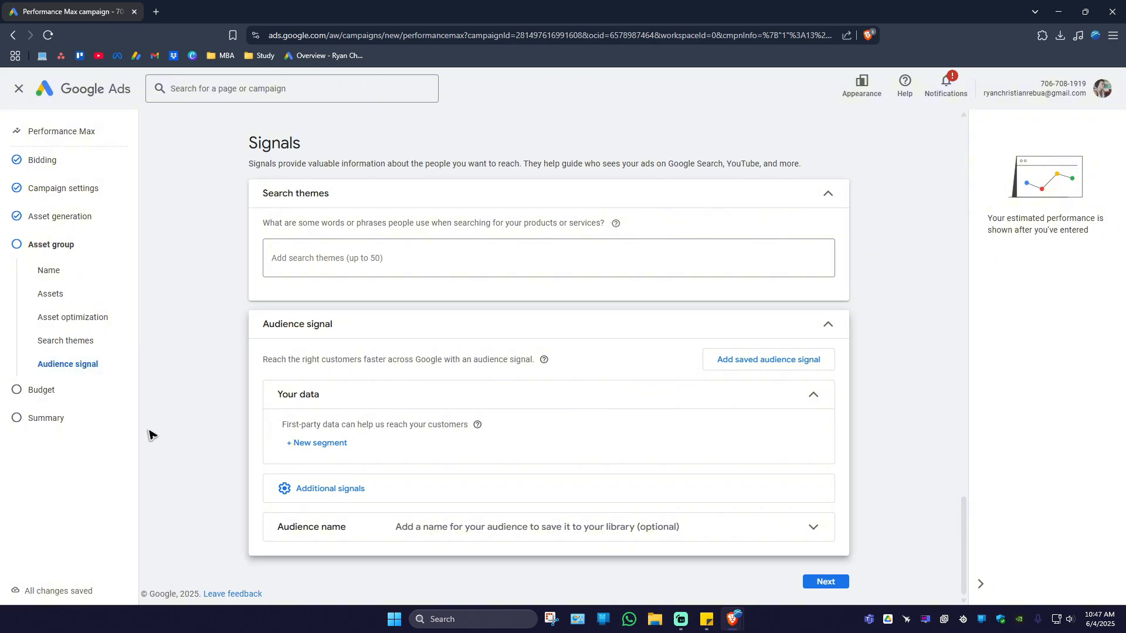
Step: Set the campaign's average daily budget to ₱2.00
{"action": "left_click", "coordinate": [36, 391]}
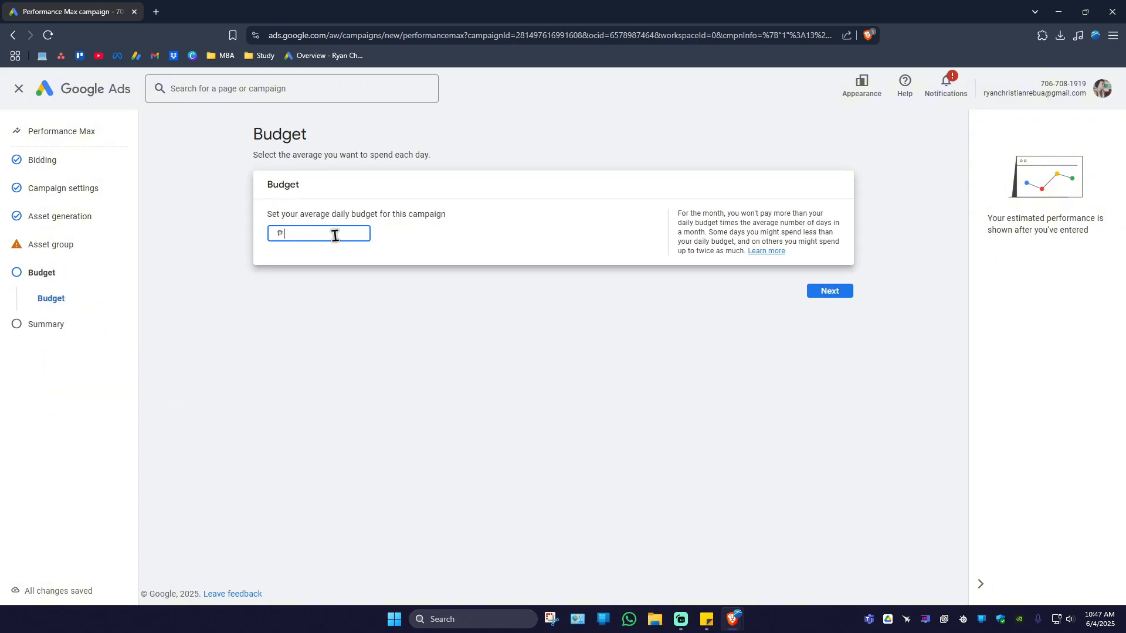
{"action": "type", "text": "1"}
{"action": "left_click", "coordinate": [484, 425]}
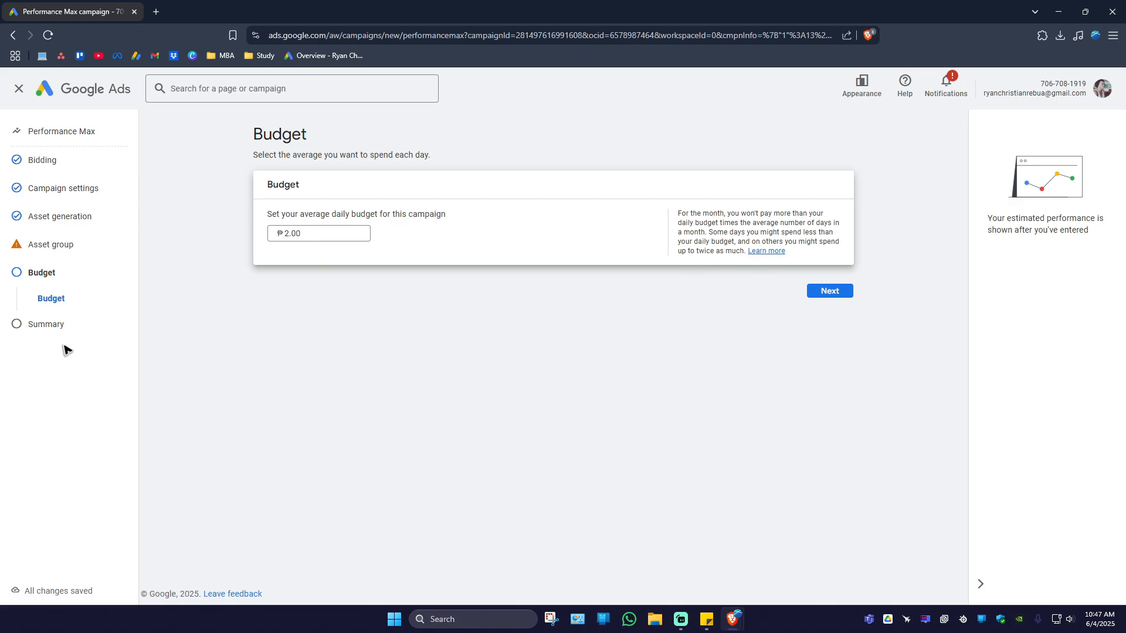
Step: Open the campaign summary and review its weekly estimates, issues, recommendations and settings overview
{"action": "left_click", "coordinate": [45, 325]}
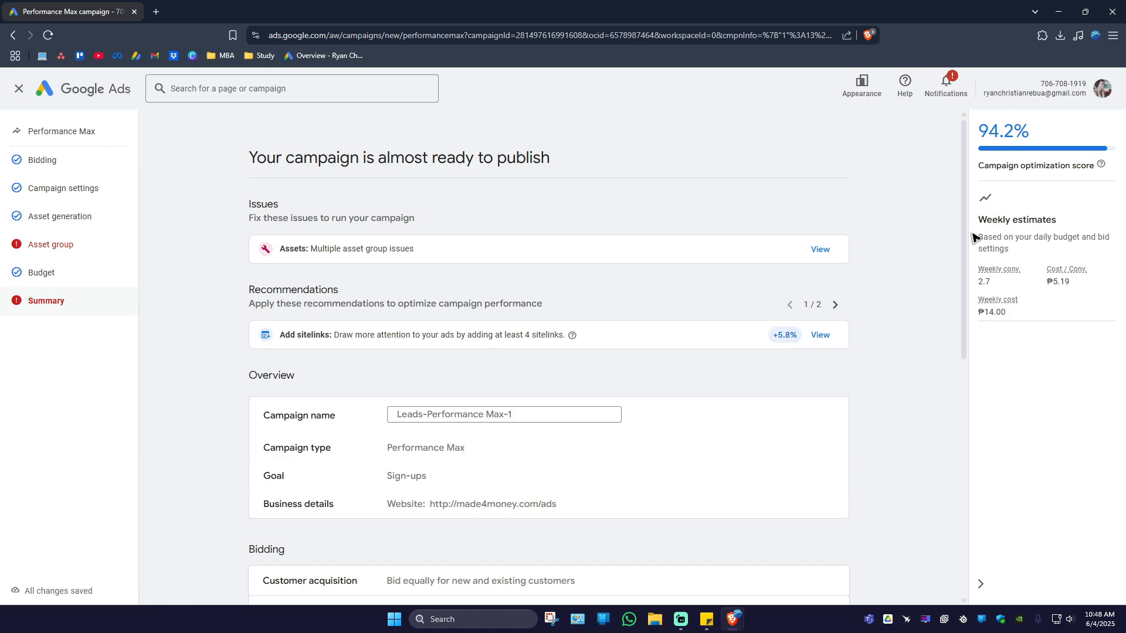
{"action": "left_click_drag", "start_coordinate": [979, 224], "coordinate": [1057, 230]}
{"action": "left_click", "coordinate": [1063, 244]}
{"action": "left_click_drag", "start_coordinate": [978, 311], "coordinate": [1031, 379]}
{"action": "left_click", "coordinate": [1047, 397]}
{"action": "scroll", "coordinate": [592, 319], "scroll_direction": "down", "scroll_amount": 8}
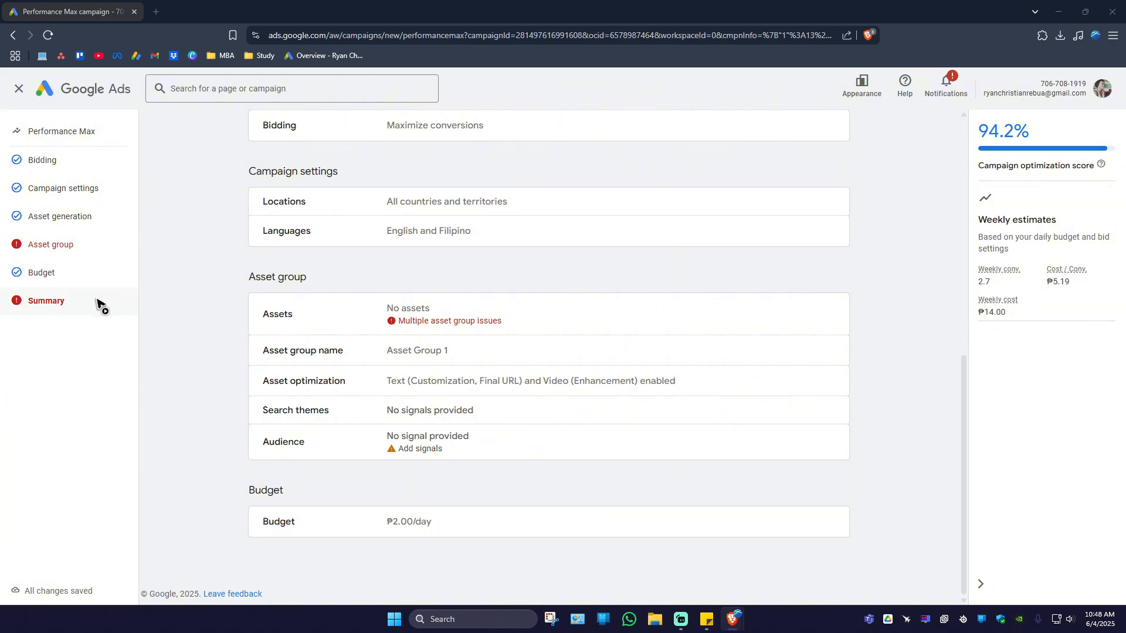
{"action": "left_click", "coordinate": [27, 248]}
{"action": "scroll", "coordinate": [534, 415], "scroll_direction": "up", "scroll_amount": 8}
{"action": "scroll", "coordinate": [551, 438], "scroll_direction": "down", "scroll_amount": 3}
{"action": "scroll", "coordinate": [441, 387], "scroll_direction": "up", "scroll_amount": 3}
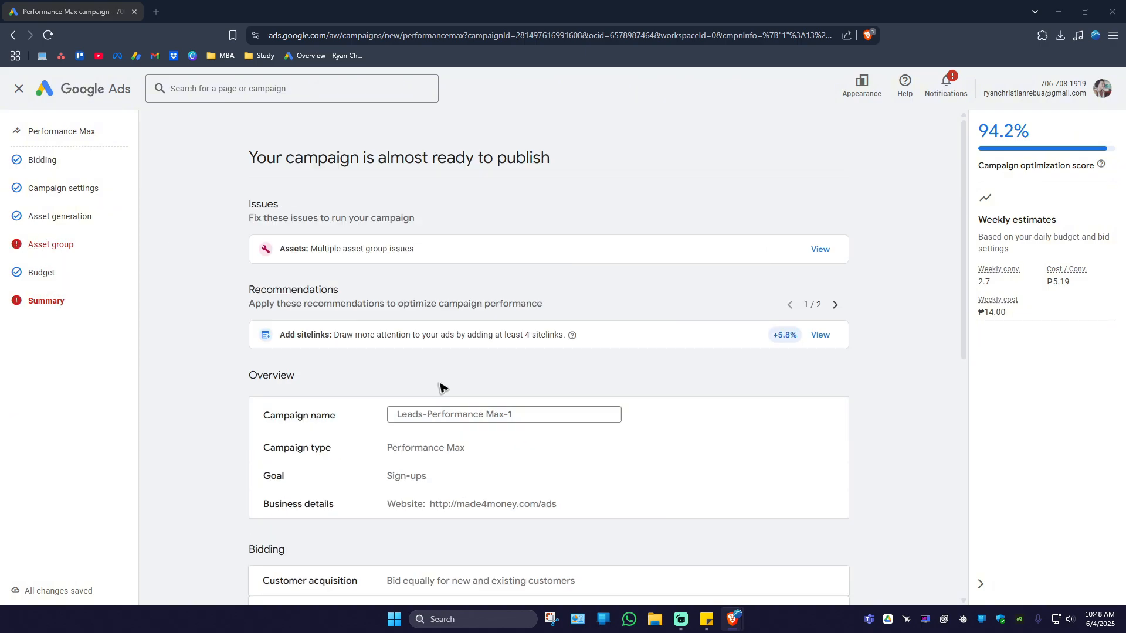
Step: Go back to the asset group and check the required headline, long headline and description fields
{"action": "left_click", "coordinate": [64, 249]}
{"action": "scroll", "coordinate": [430, 375], "scroll_direction": "down", "scroll_amount": 8}
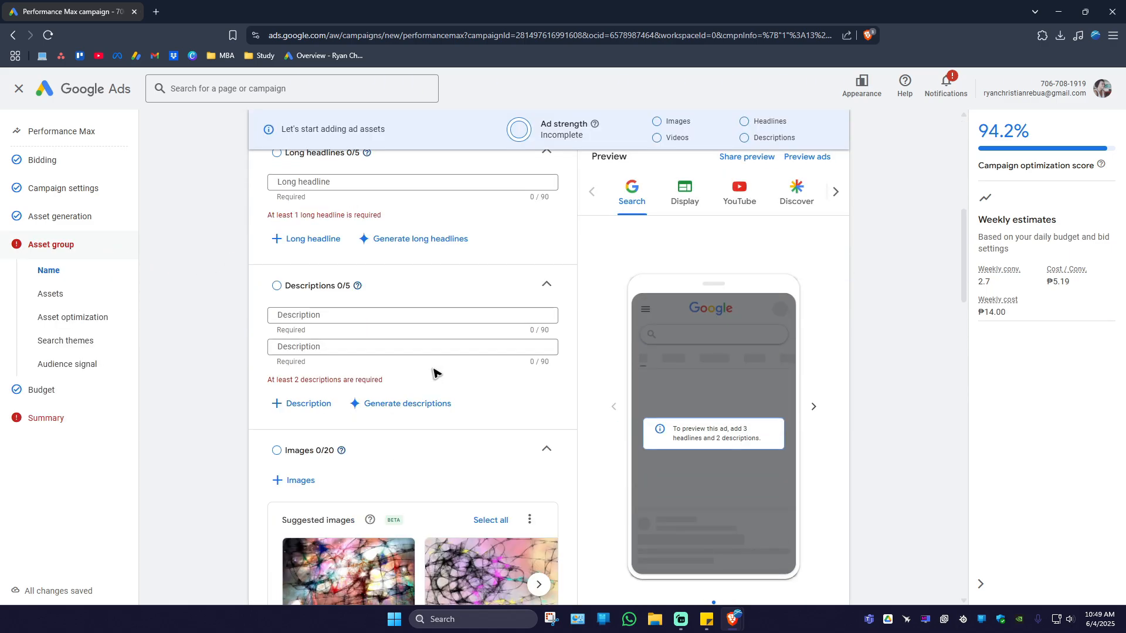
{"action": "scroll", "coordinate": [435, 374], "scroll_direction": "up", "scroll_amount": 7}
{"action": "scroll", "coordinate": [233, 350], "scroll_direction": "down", "scroll_amount": 3}
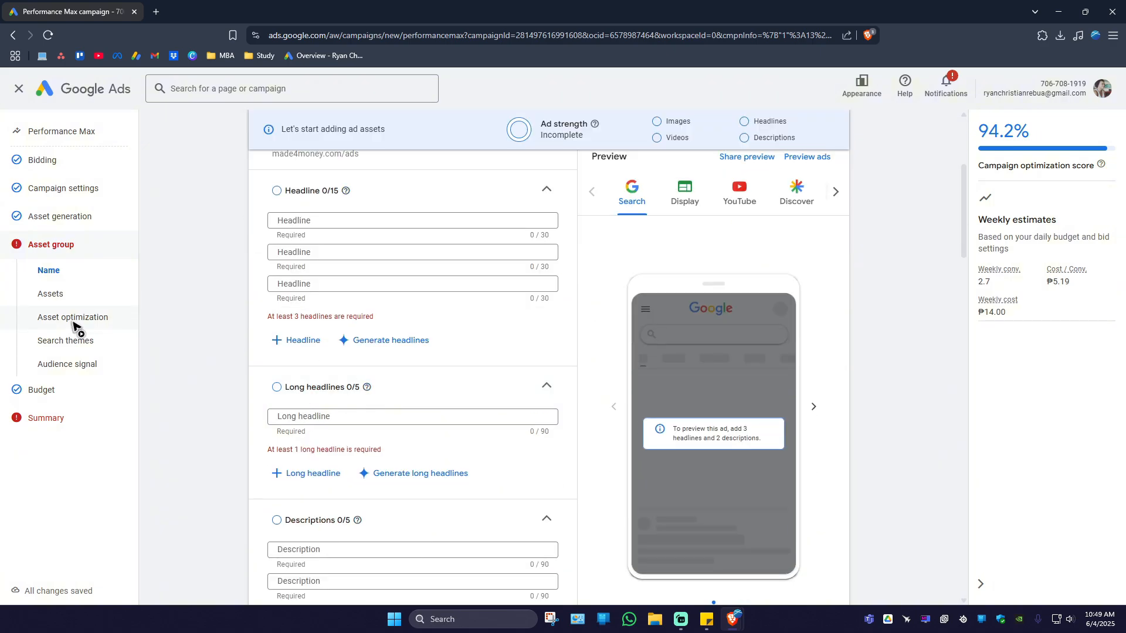
Step: Return to the campaign summary and review it from the issues down to the budget
{"action": "left_click", "coordinate": [58, 418]}
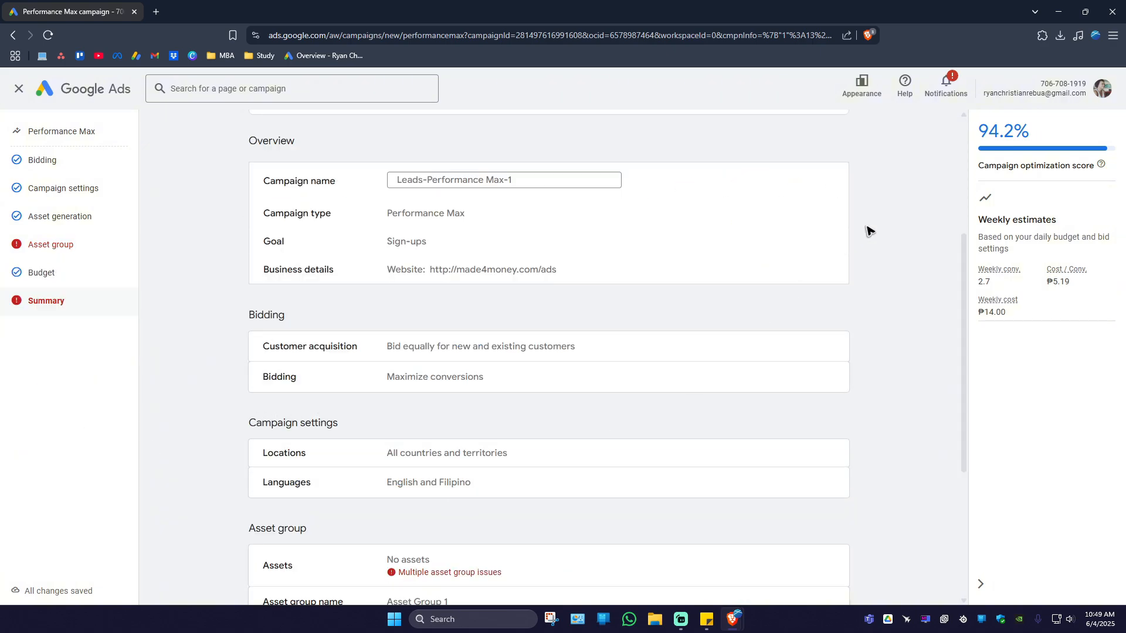
{"action": "scroll", "coordinate": [868, 230], "scroll_direction": "up", "scroll_amount": 4}
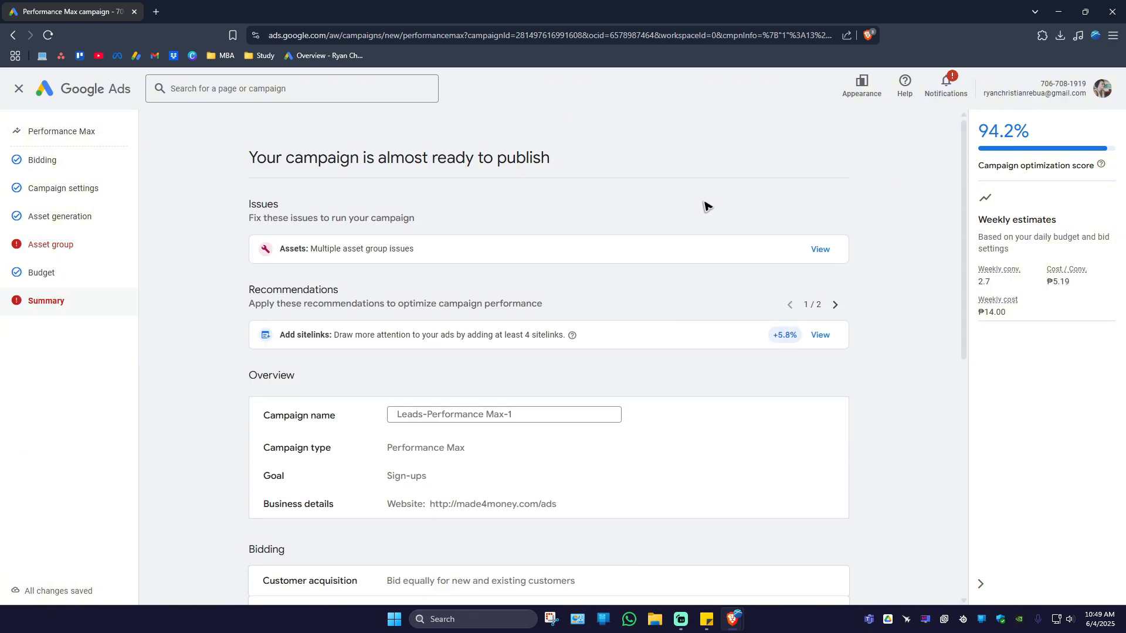
{"action": "scroll", "coordinate": [826, 274], "scroll_direction": "down", "scroll_amount": 8}
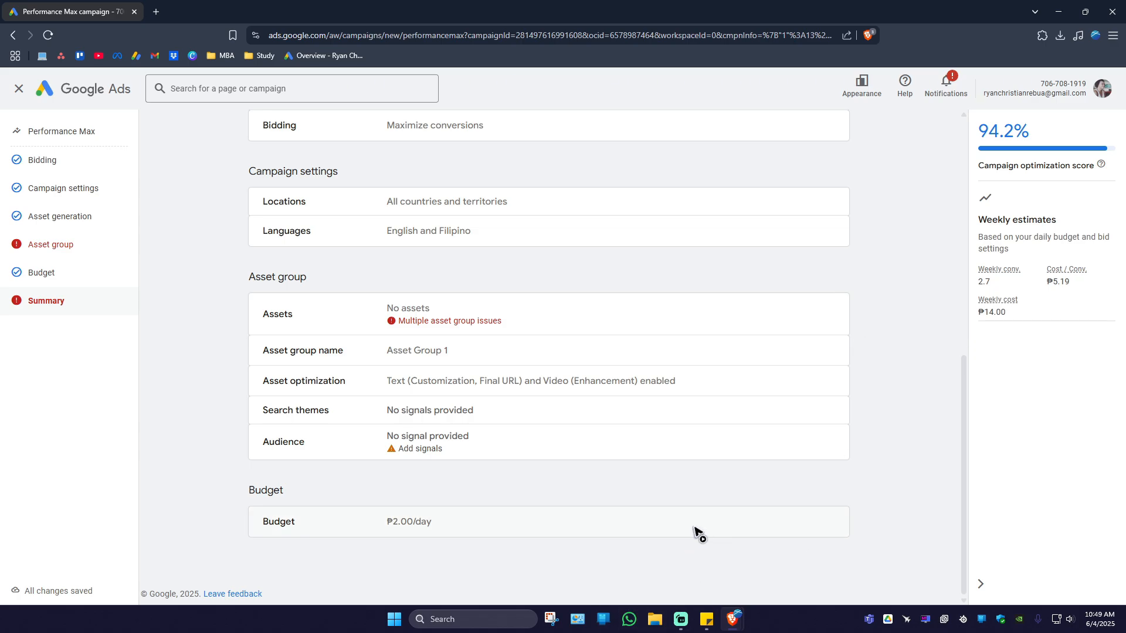